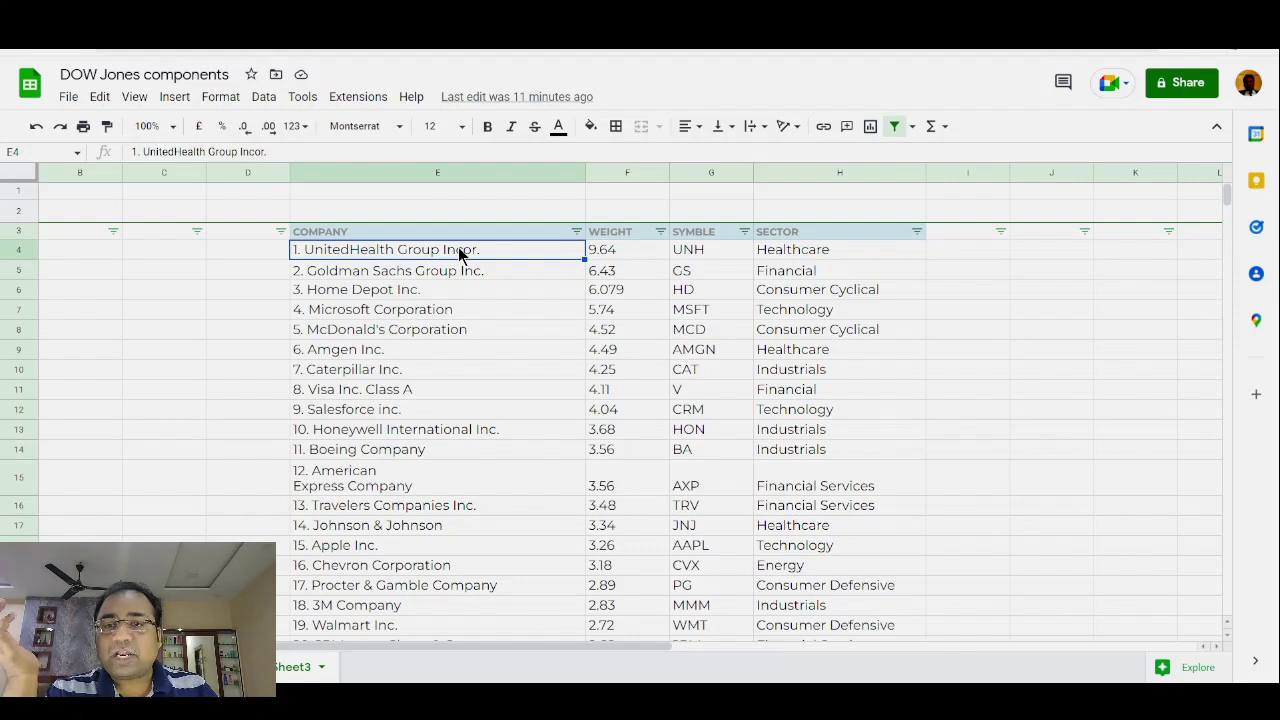
Step: Go through the company rows from UnitedHealth down to Dow Inc., examining their weights and sectors
key("Down")
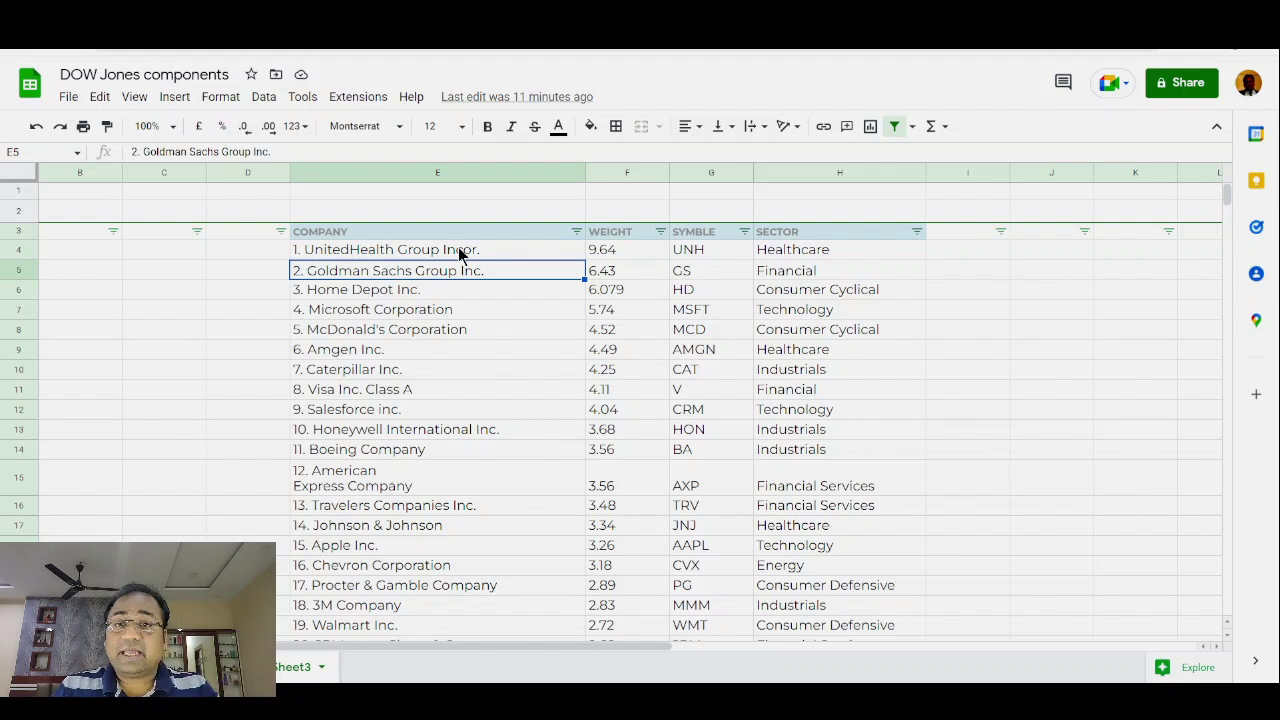
key("Down")
key("Down")
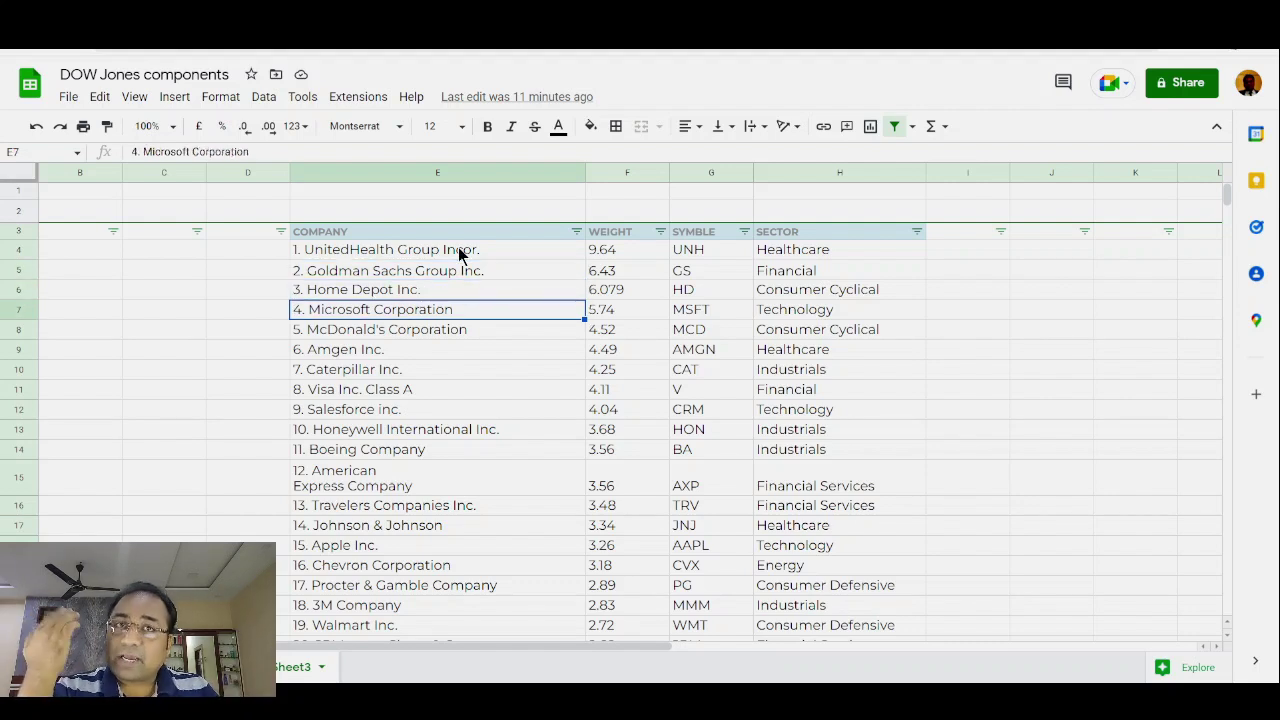
key("Down")
key("Down")
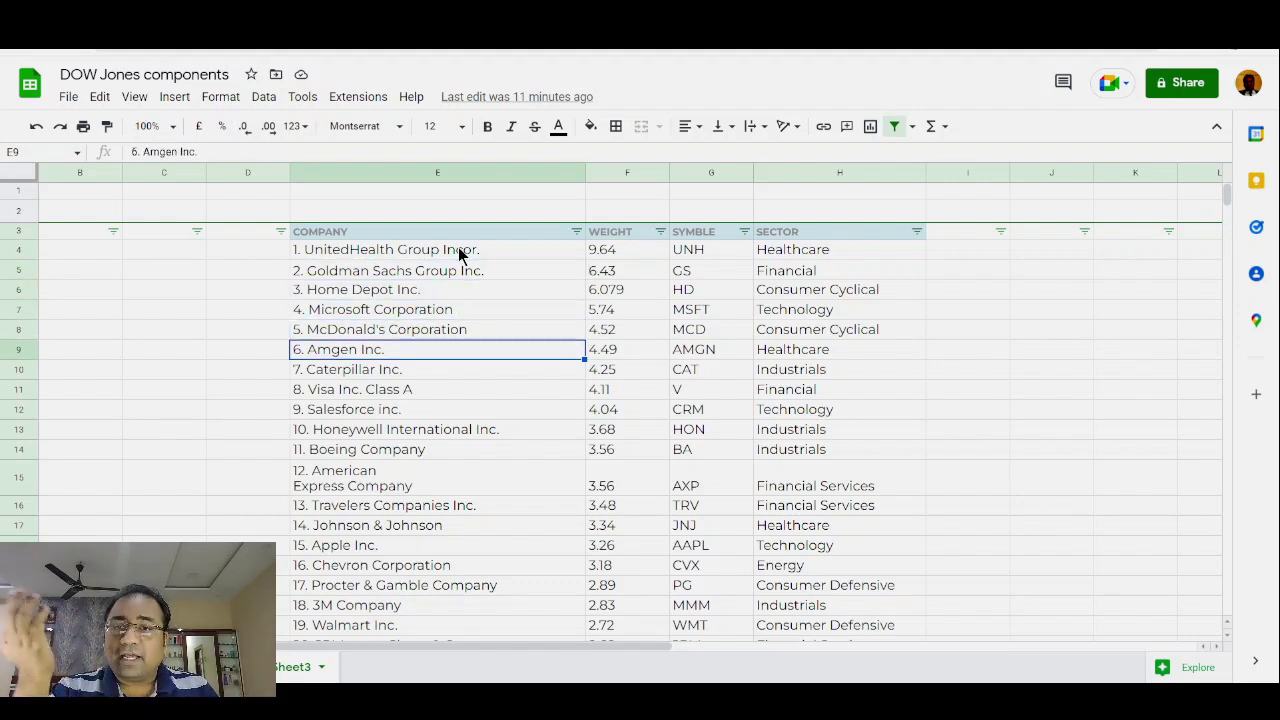
key("Down")
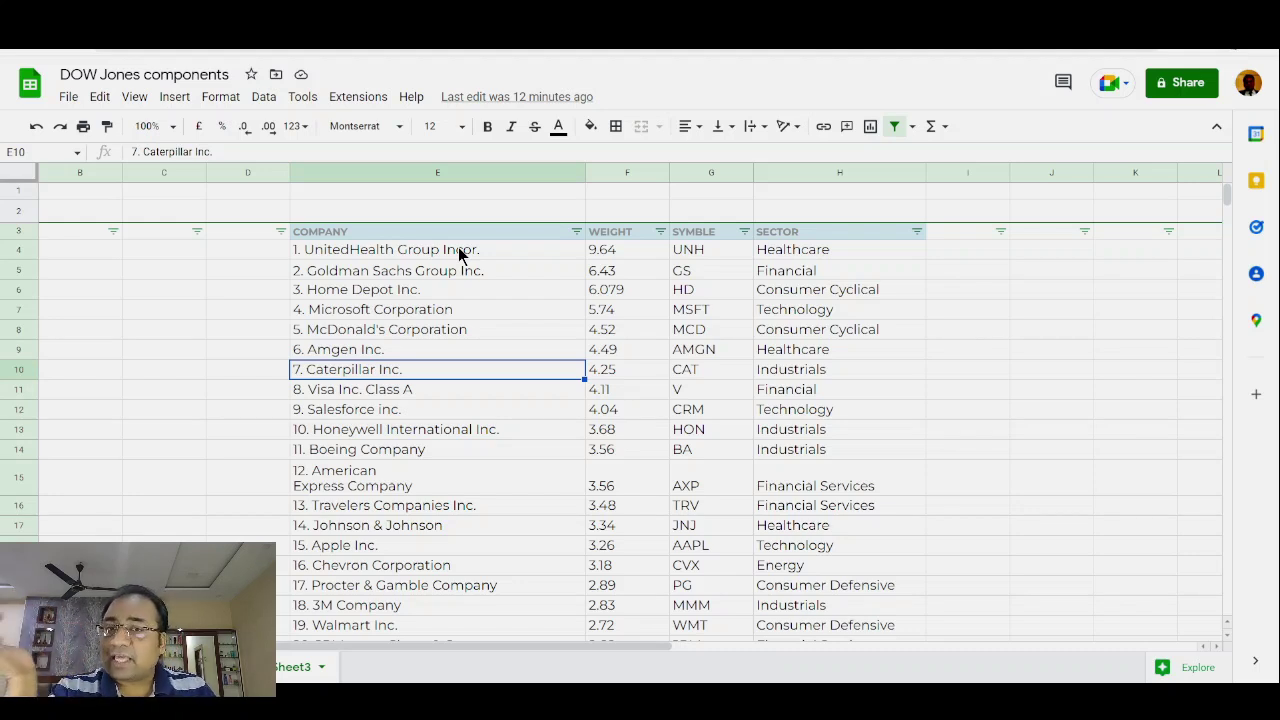
key("Down")
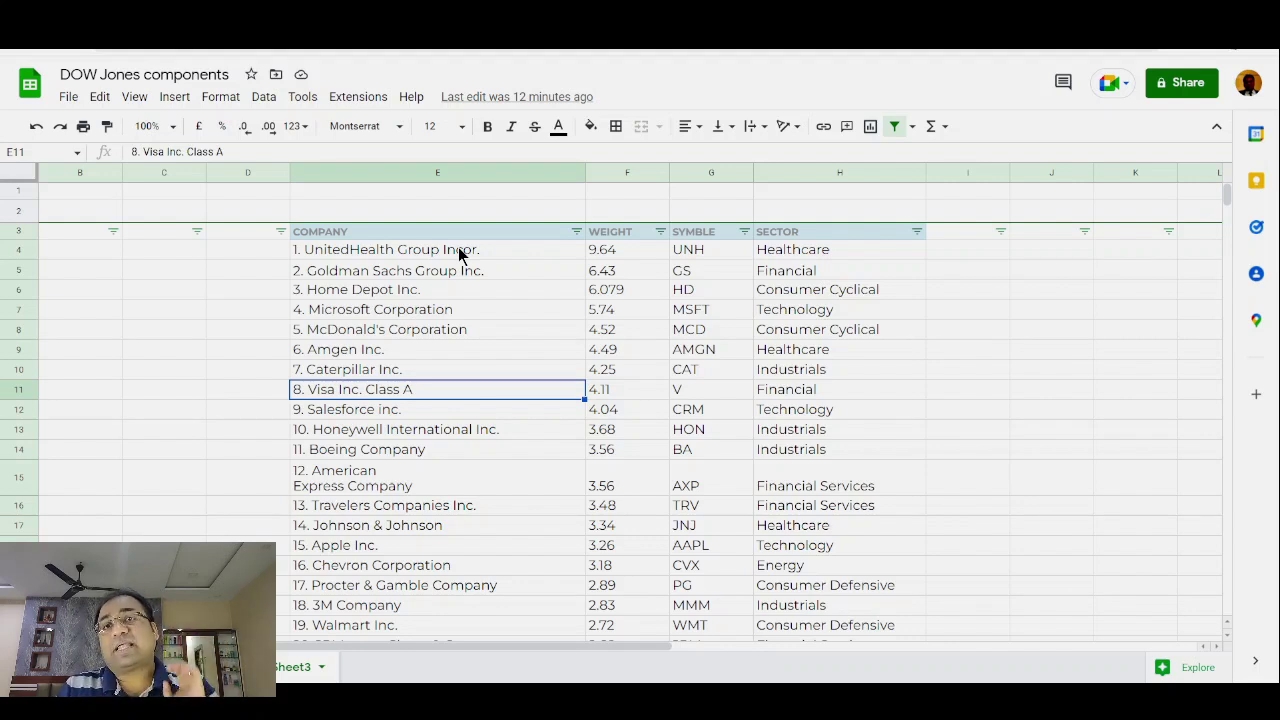
key("Down")
key("Down")
key("Down")
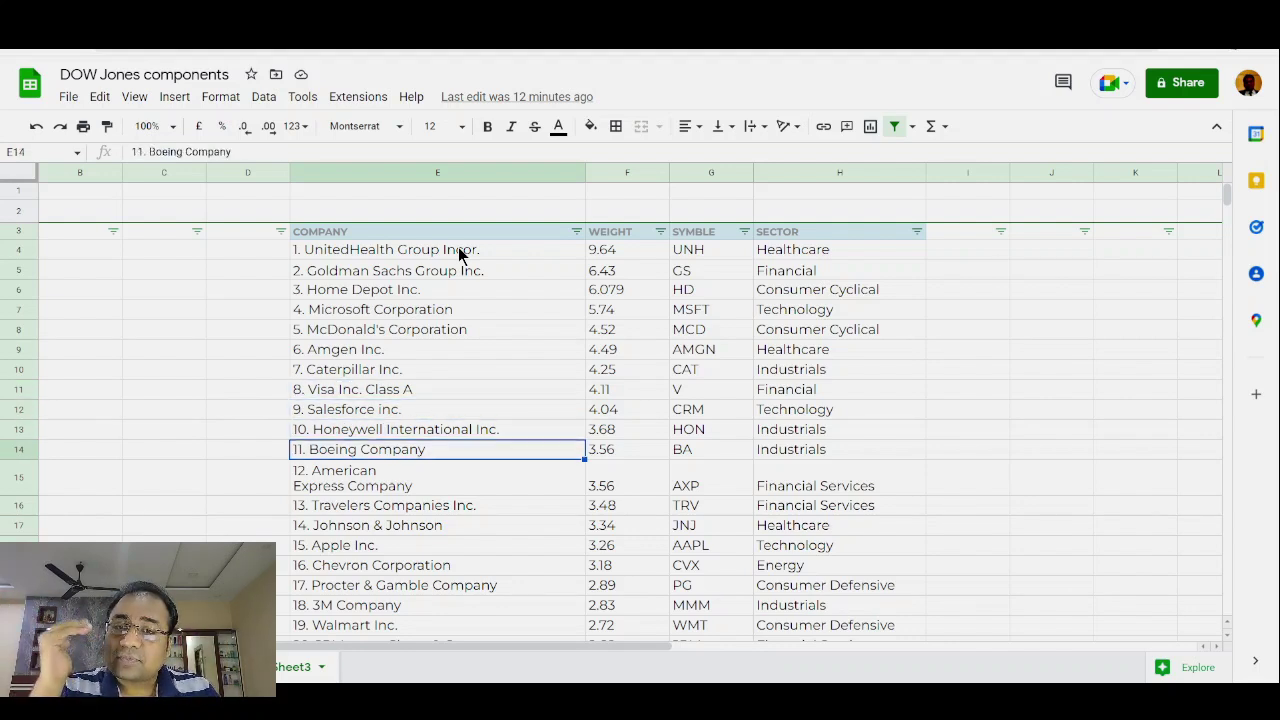
key("Up")
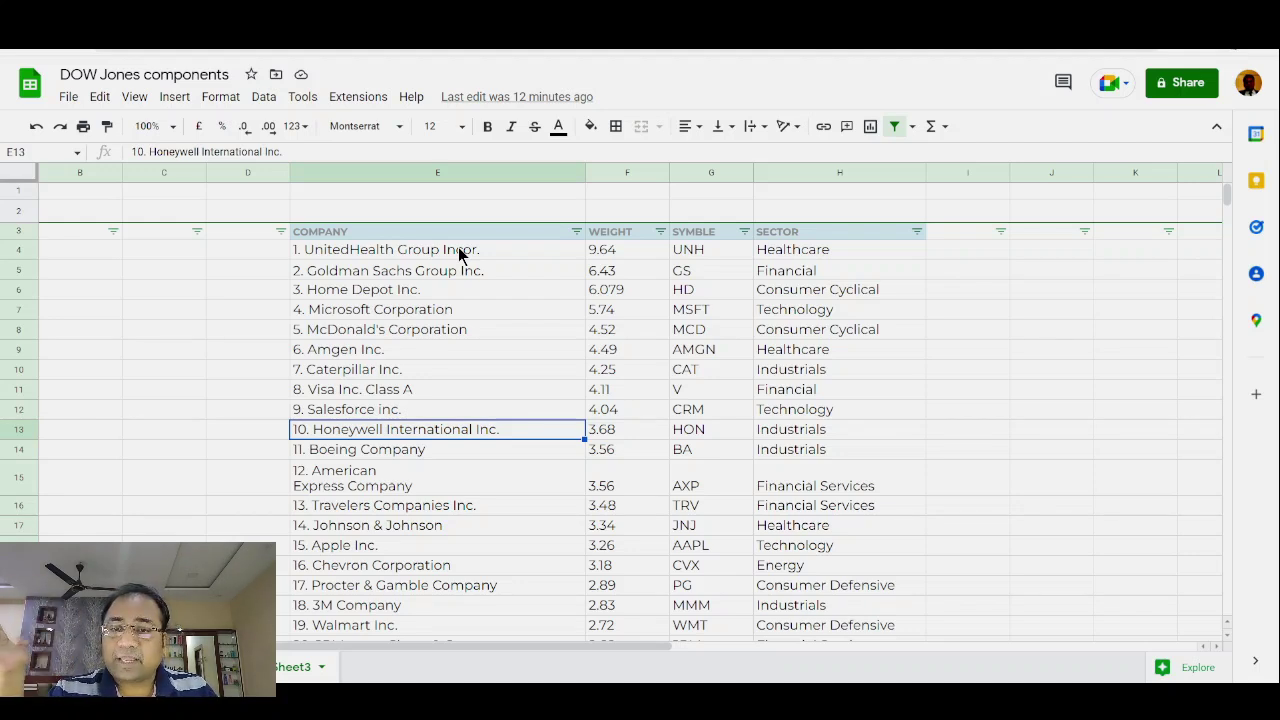
key("Down")
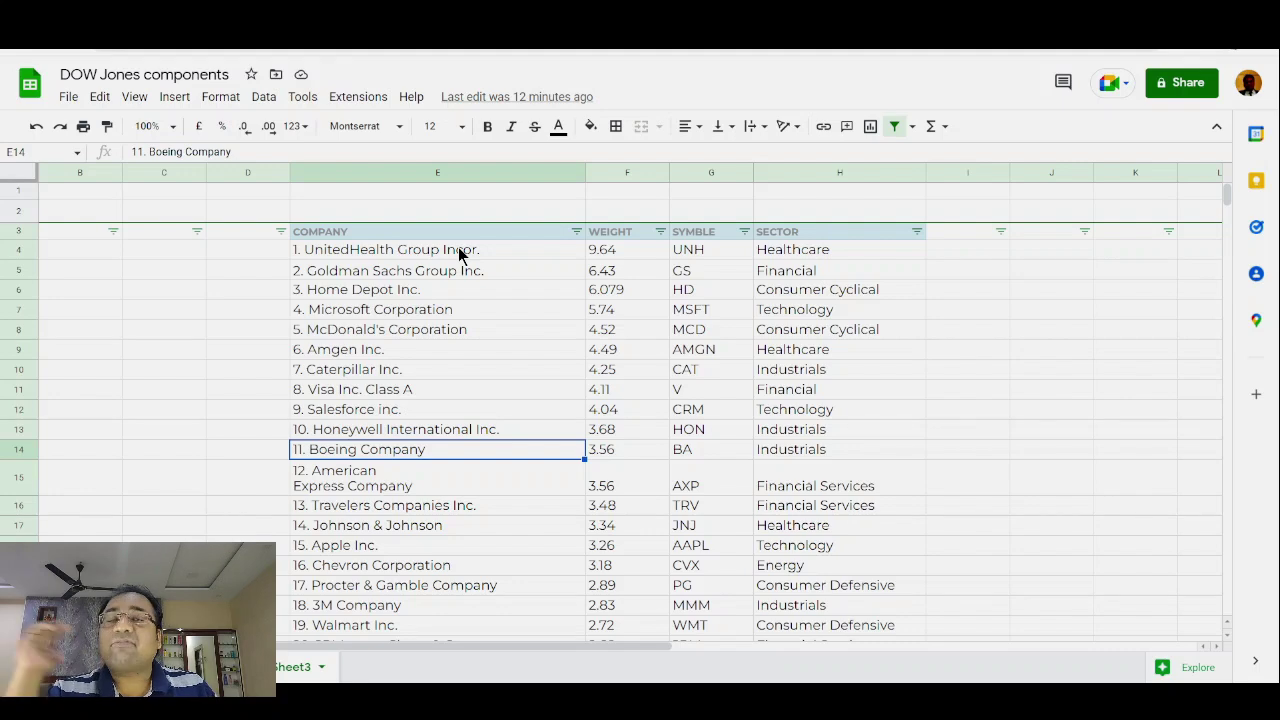
key("Down")
key("Down")
key("Down")
key("Down")
key("Down")
key("Down")
key("Down")
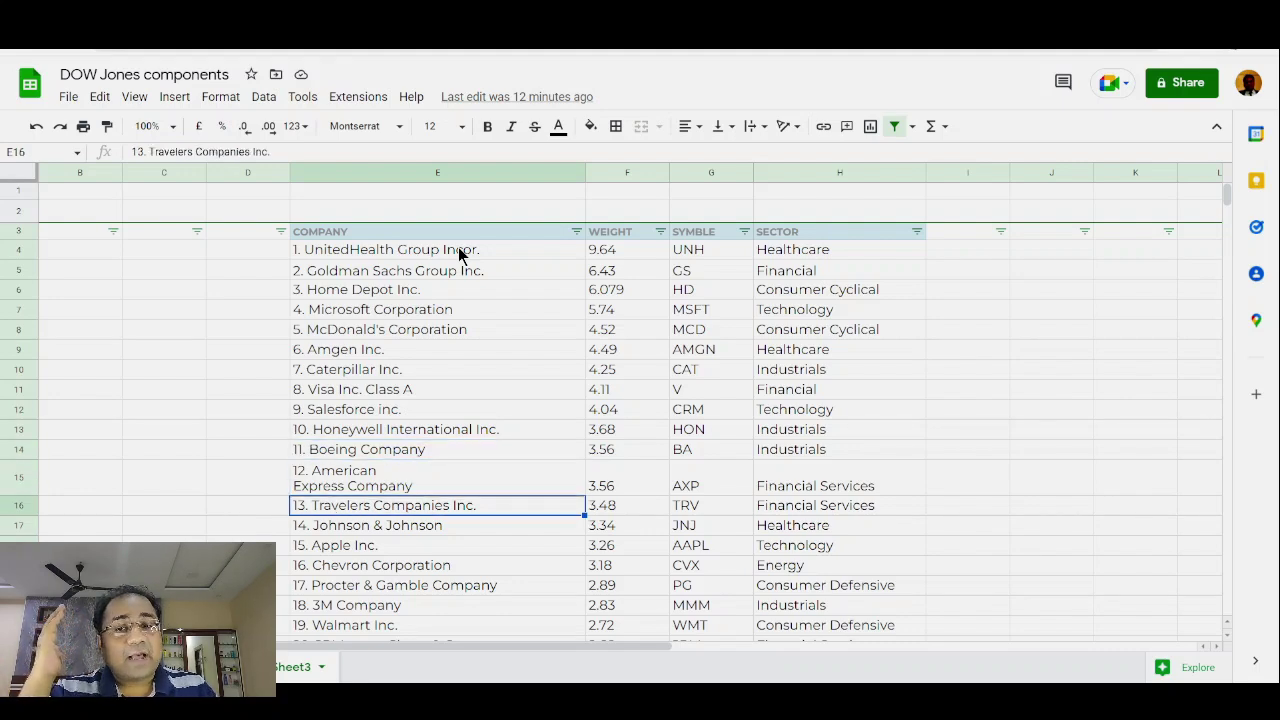
key("Down")
key("Down")
key("Down")
key("Down")
key("Down")
key("Down")
key("Down")
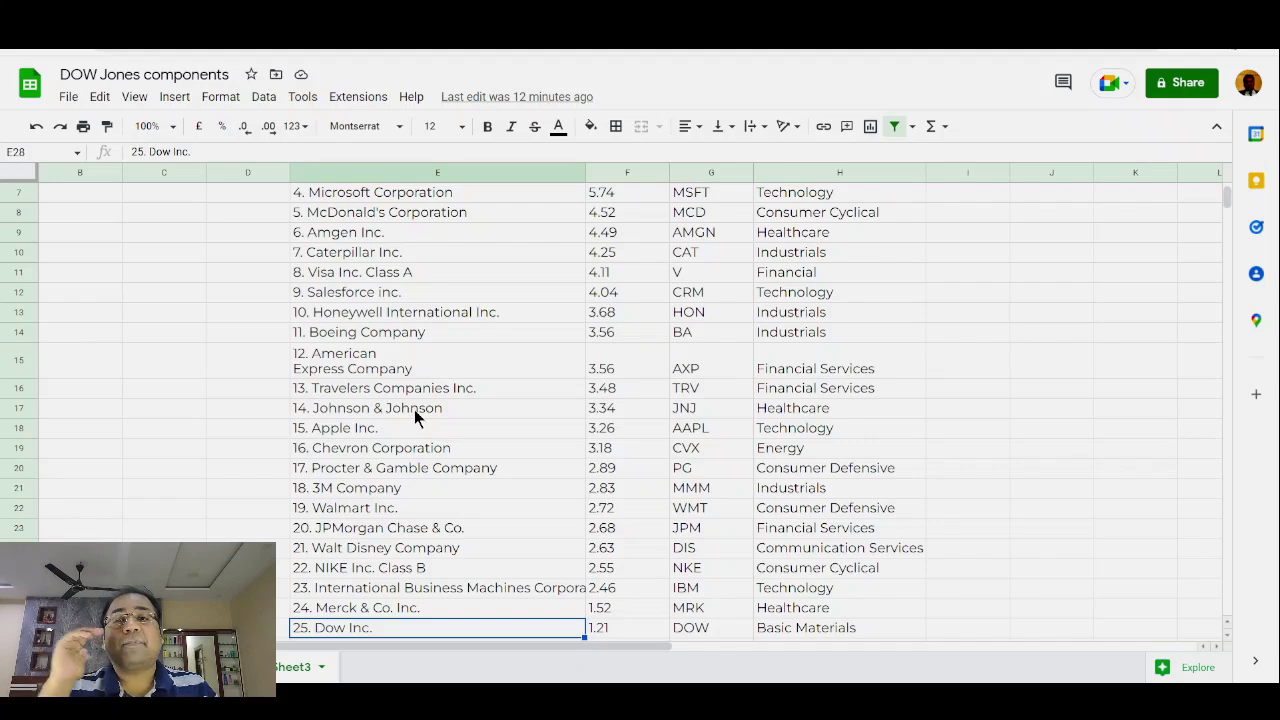
Step: Review the companies from Johnson & Johnson through to the end of the list
left_click(414, 409)
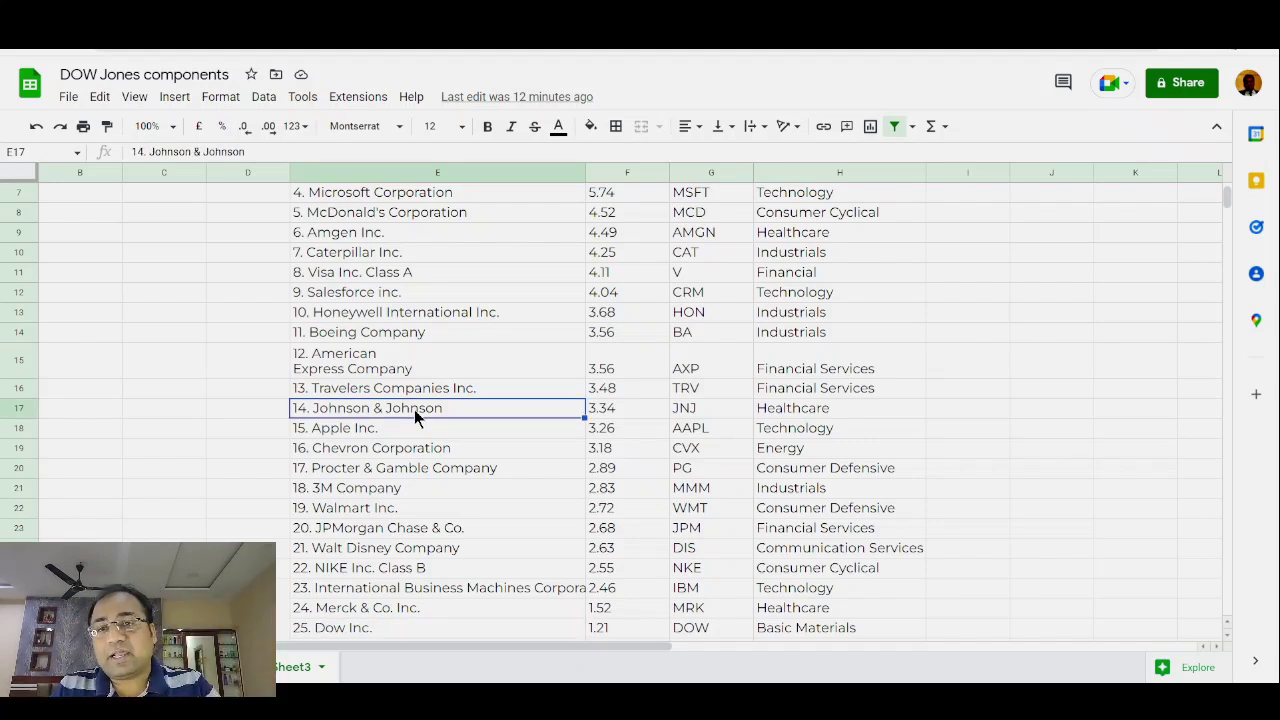
key("Down")
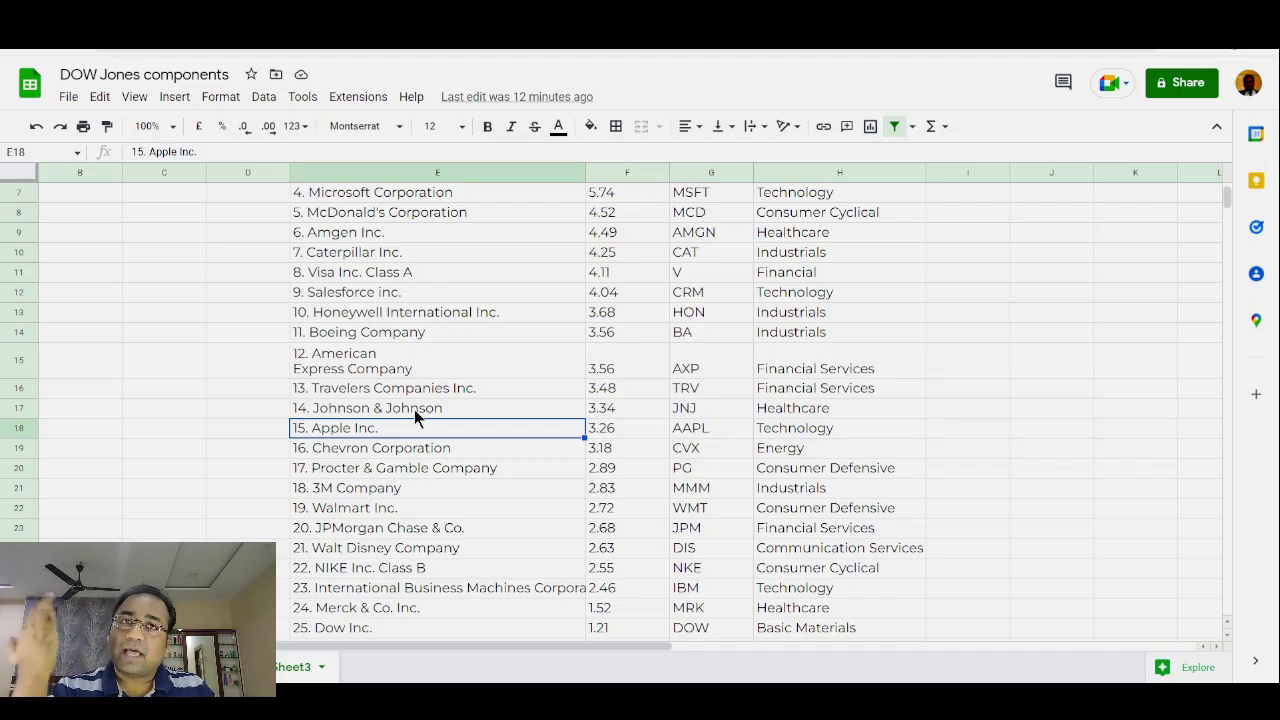
key("Down")
key("Down")
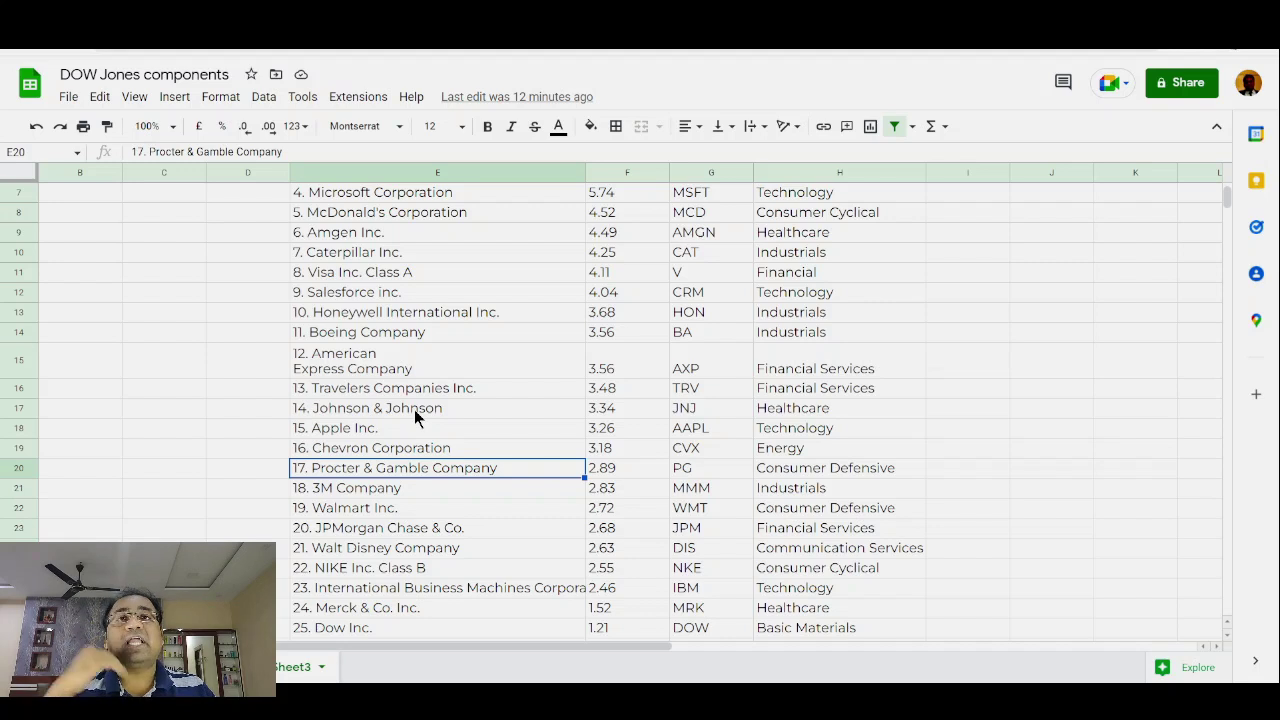
key("Down")
key("Down")
key("Down")
key("Down")
key("Down")
key("Down")
key("Down")
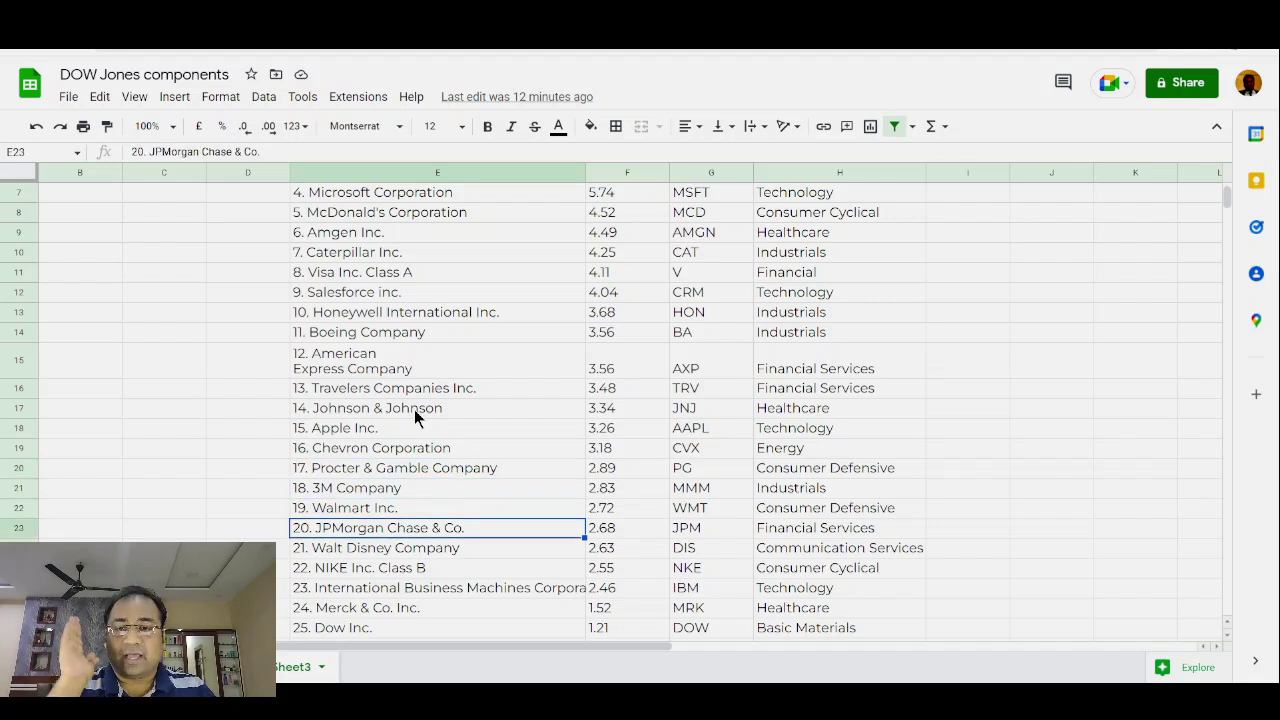
key("Down")
key("Down")
key("Down")
key("Down")
key("Down")
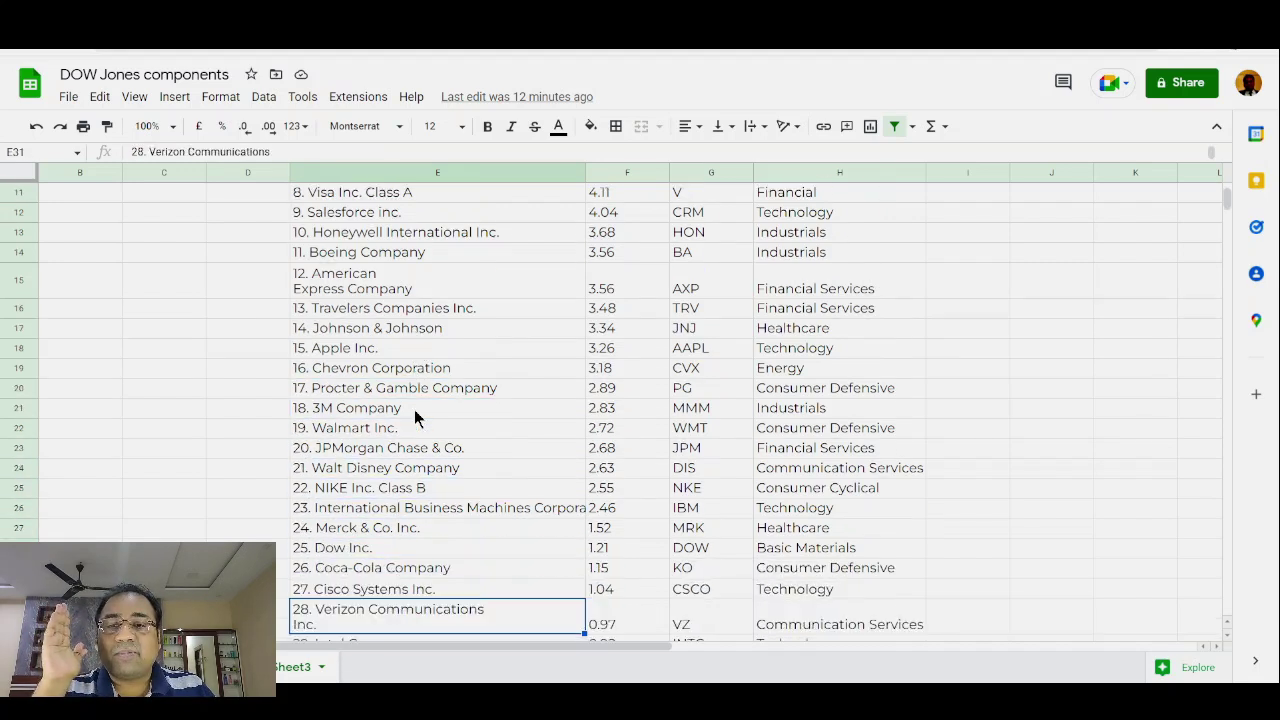
key("Down")
key("Down")
key("Down")
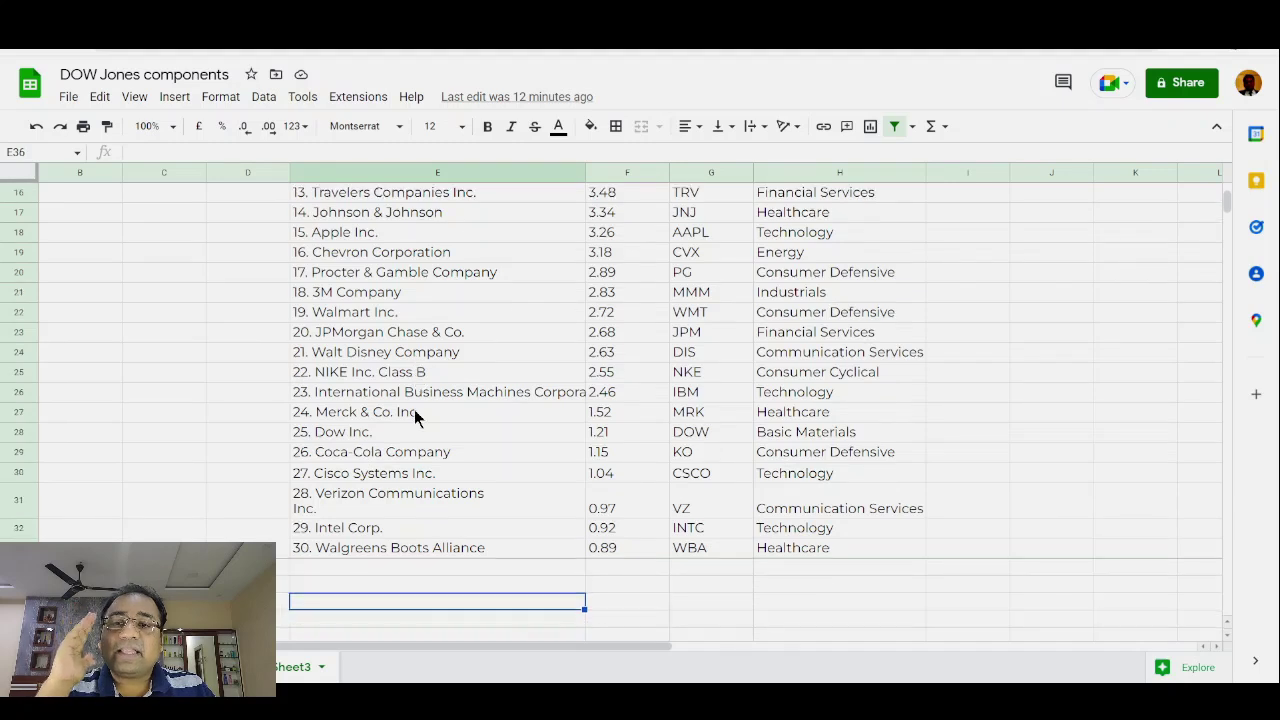
Step: Examine the lowest-weighted companies at the end of the list, between International Business Machines and Walgreens Boots Alliance
key("Up")
key("Up")
key("Up")
key("Up")
key("Up")
key("Up")
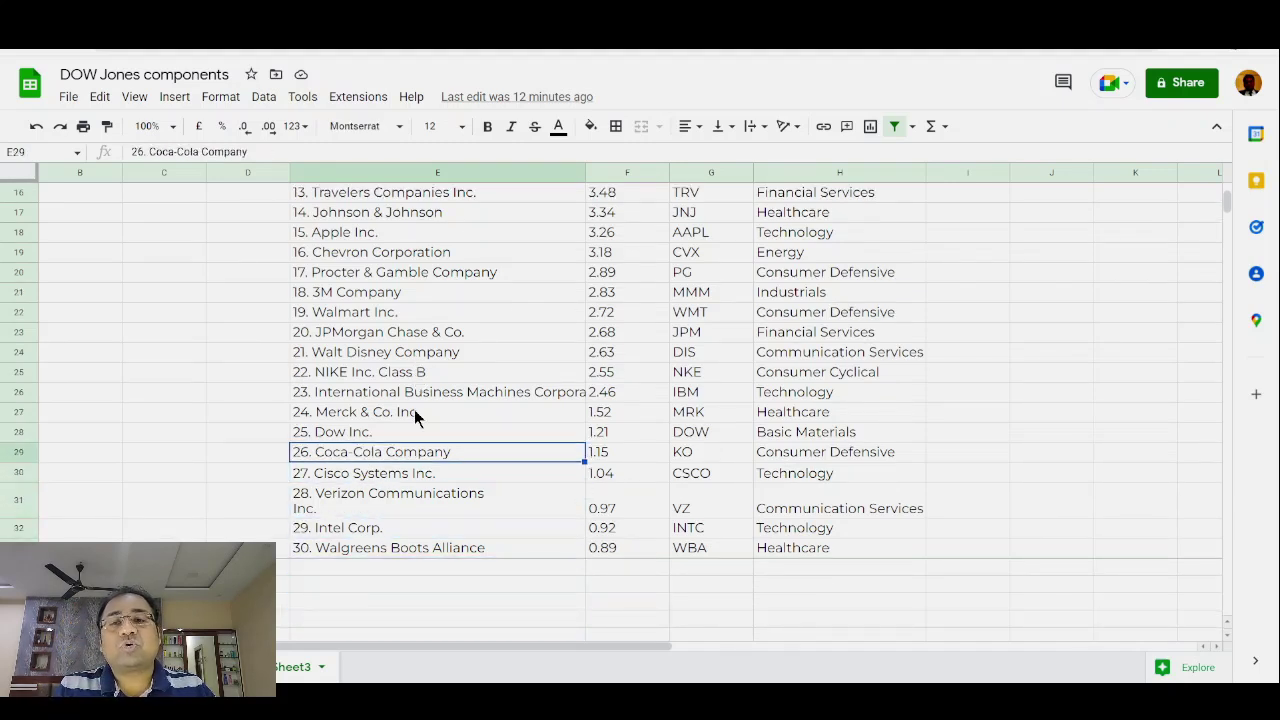
key("Down")
key("Down")
key("Down")
key("Down")
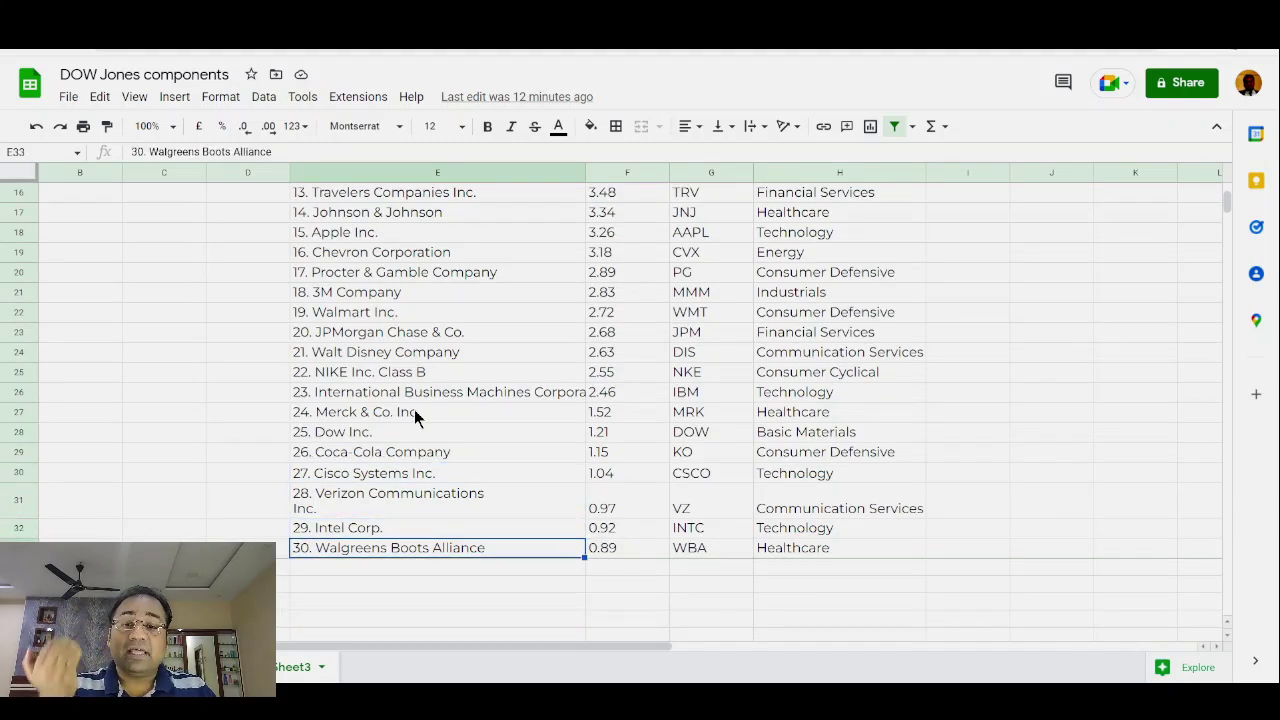
key("Up")
key("Up")
key("Up")
key("Up")
key("Up")
key("Up")
key("Up")
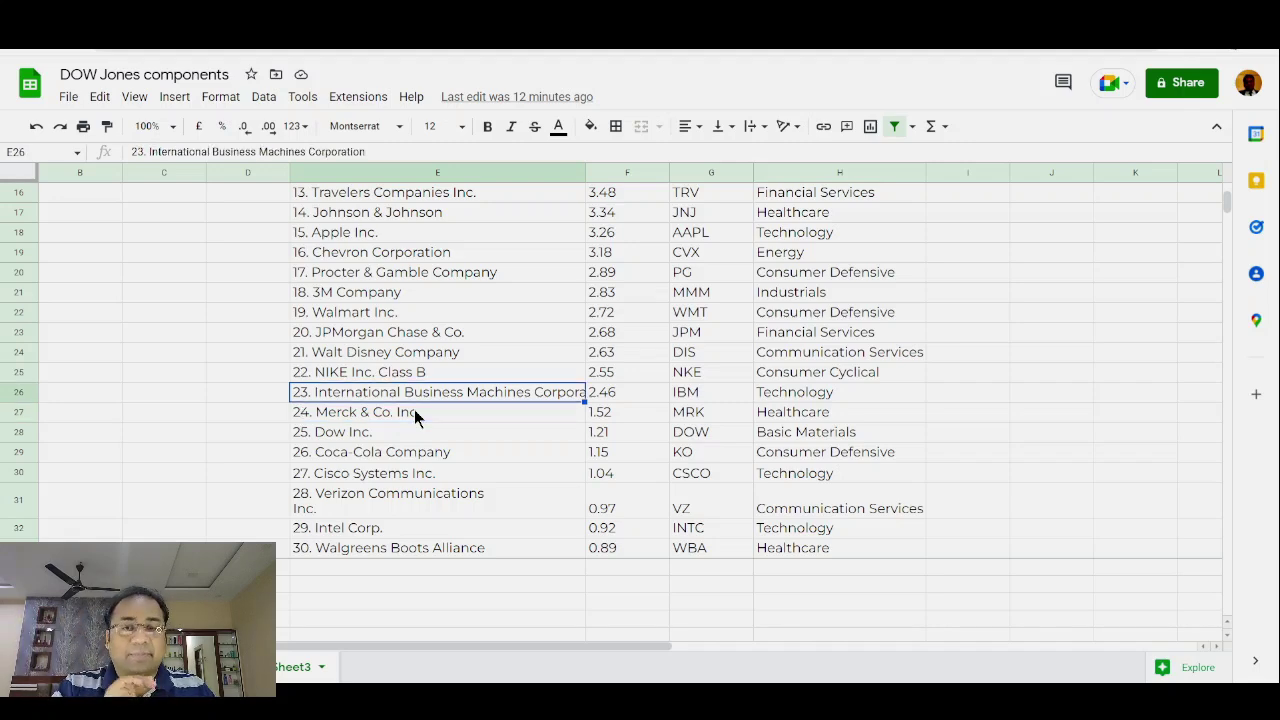
Step: Return to the start of the list and review the highest-weighted companies down to Amgen
key("Up")
key("Up")
key("Up")
key("Up")
key("Up")
key("Up")
key("Up")
key("Up")
key("Up")
key("Up")
key("Up")
key("Up")
key("Up")
key("Up")
key("Up")
key("Up")
key("Up")
key("Up")
key("Up")
key("Up")
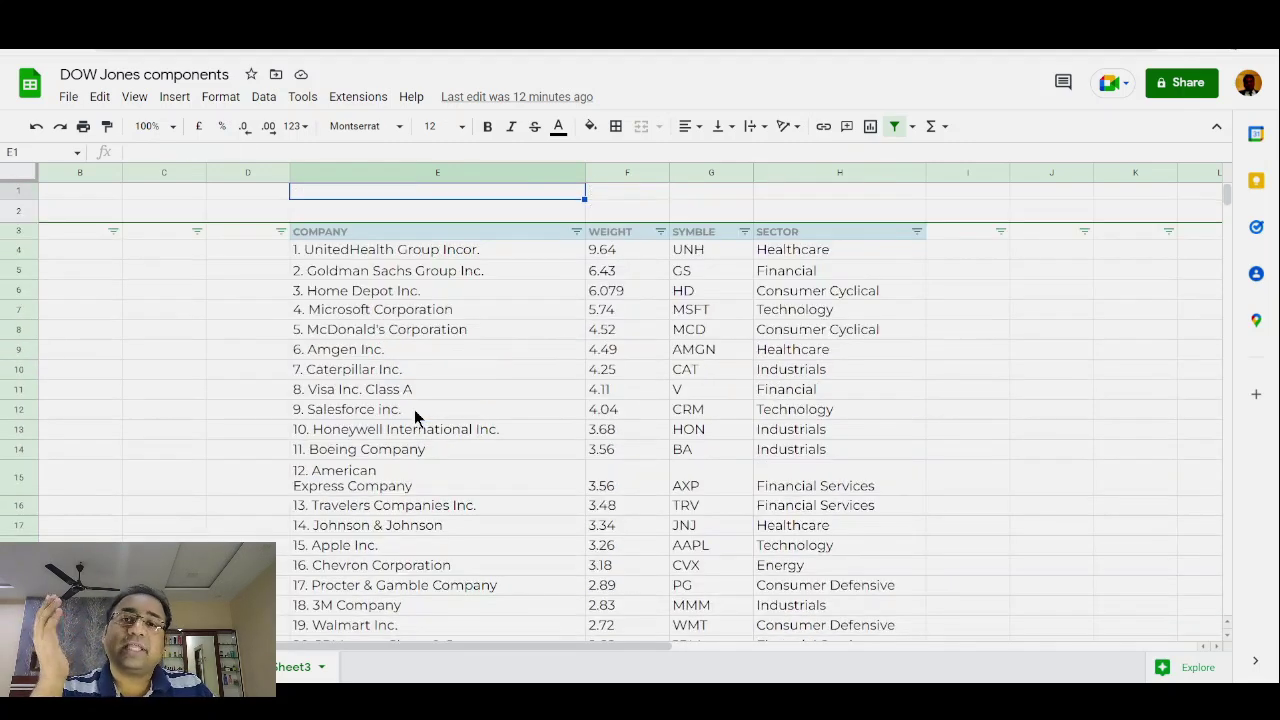
key("Down")
key("Down")
key("Down")
key("Down")
key("Down")
key("Down")
key("Down")
key("Down")
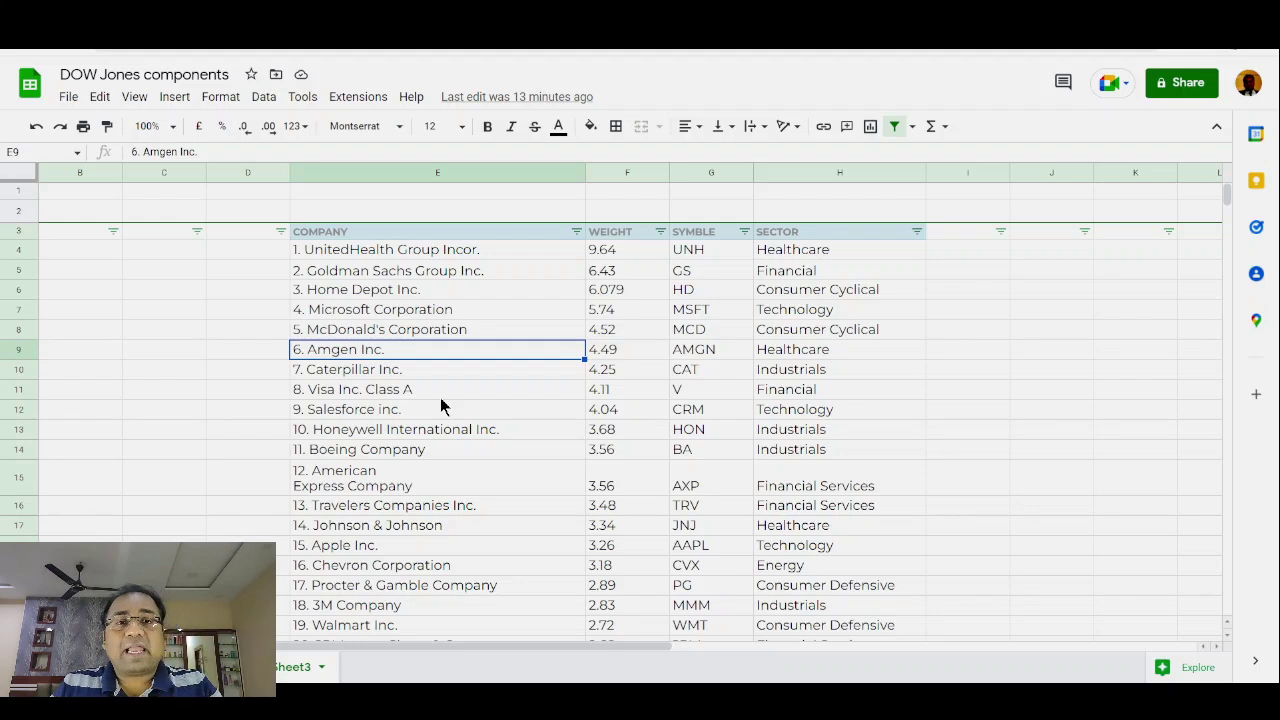
key("Up")
key("Up")
key("Up")
key("Up")
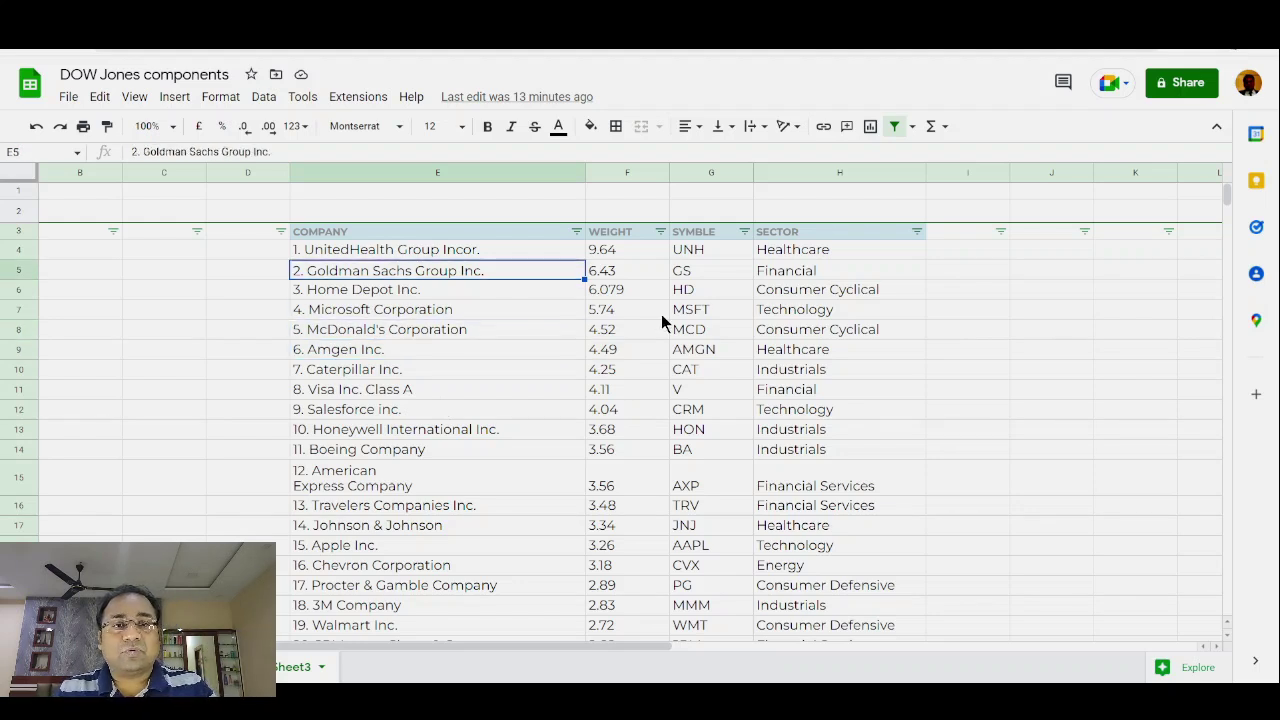
Step: Filter the Sector column to show only the Financial and Financial Services values
left_click(918, 231)
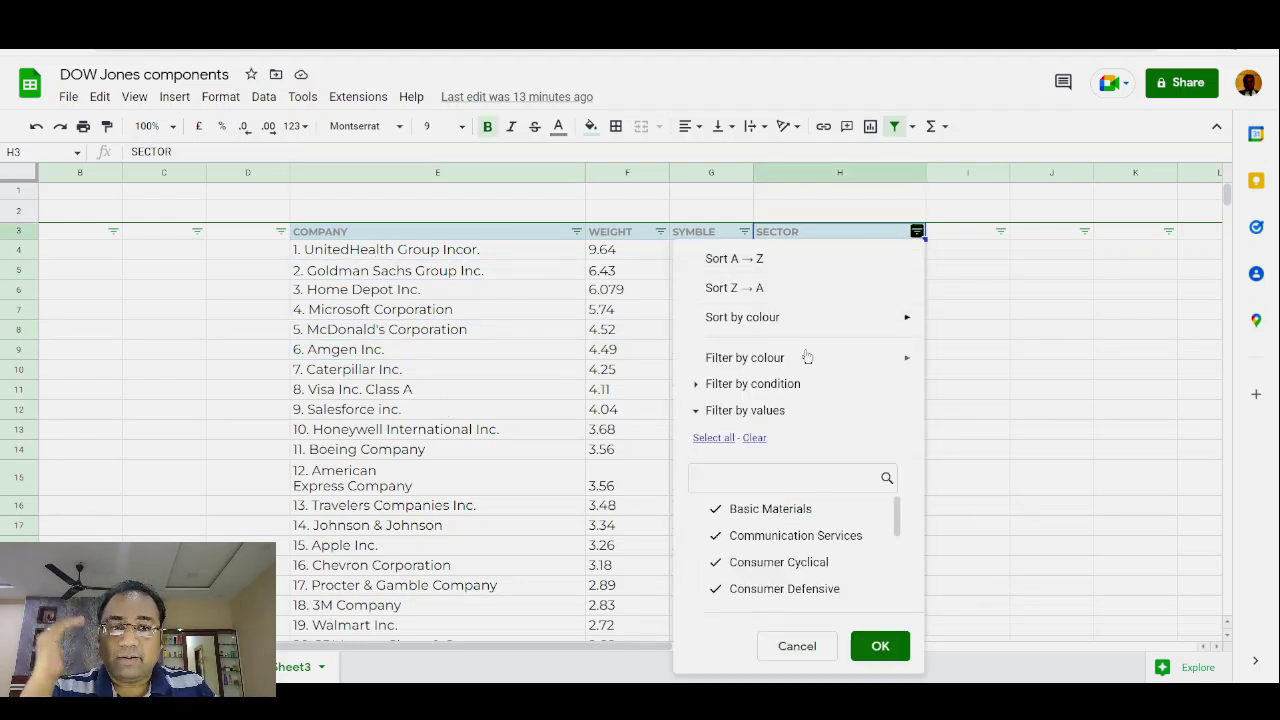
mouse_move(839, 371)
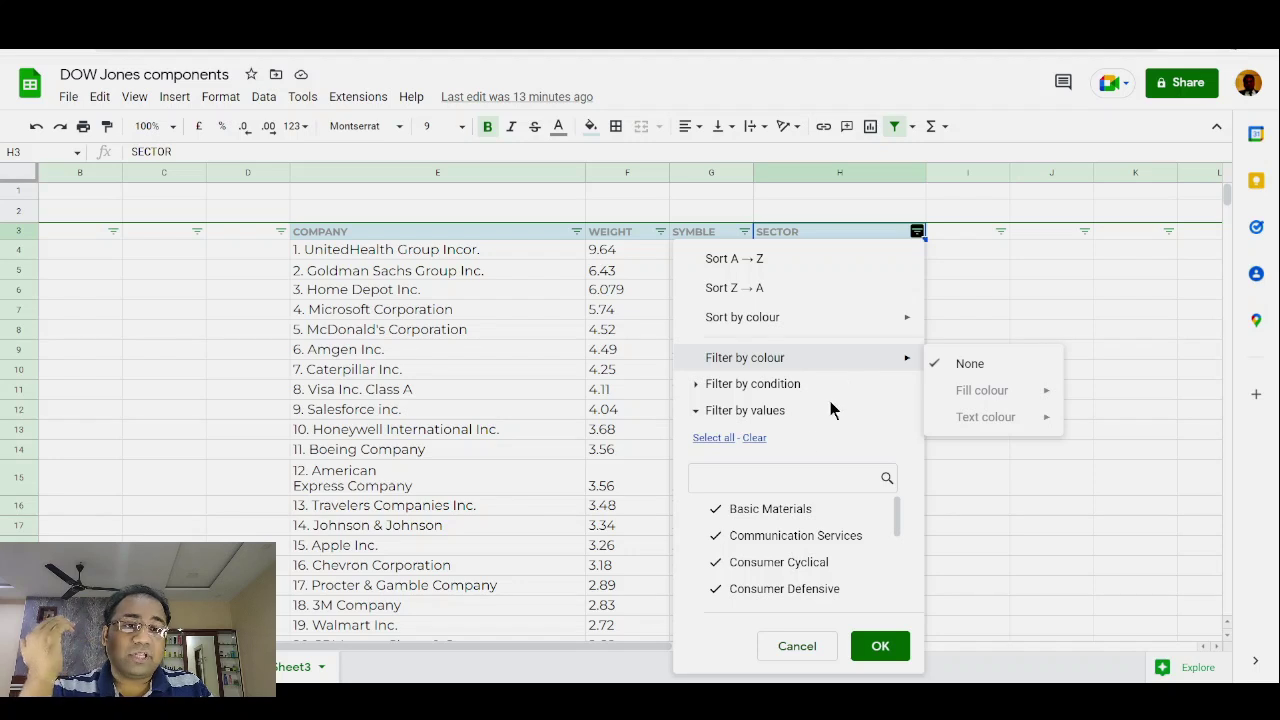
left_click(753, 438)
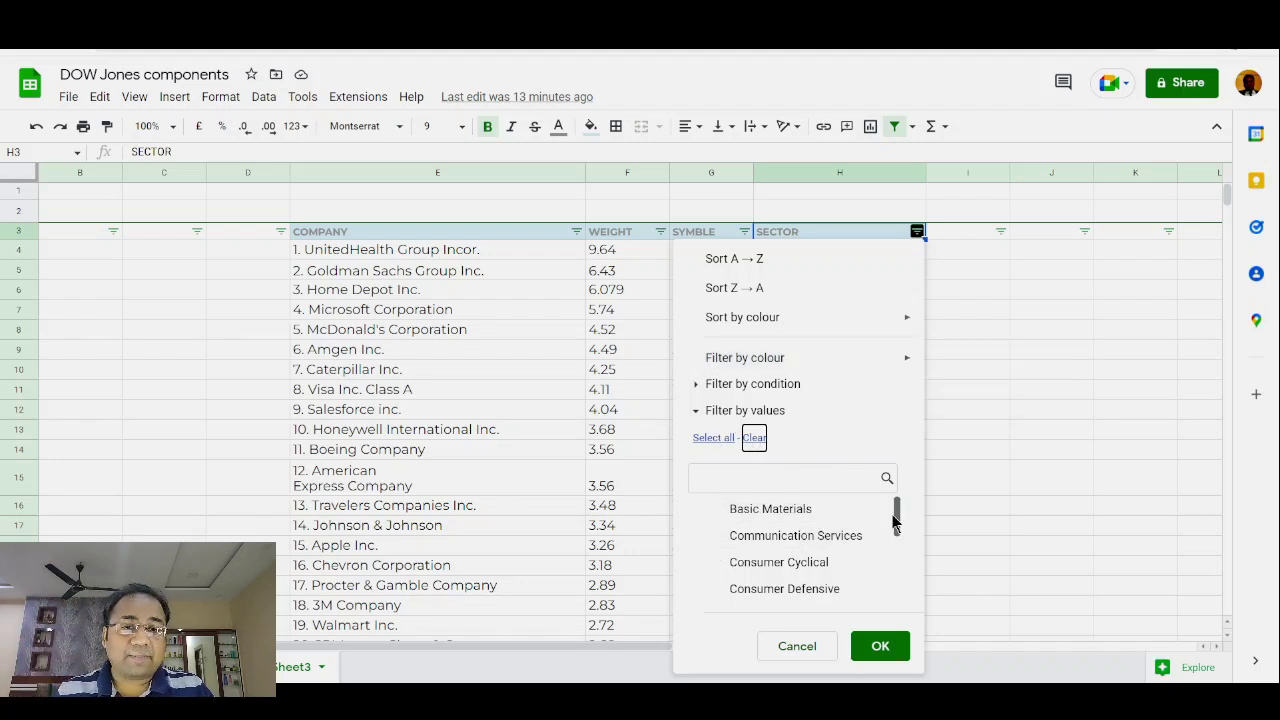
left_click_drag(903, 525, 906, 576)
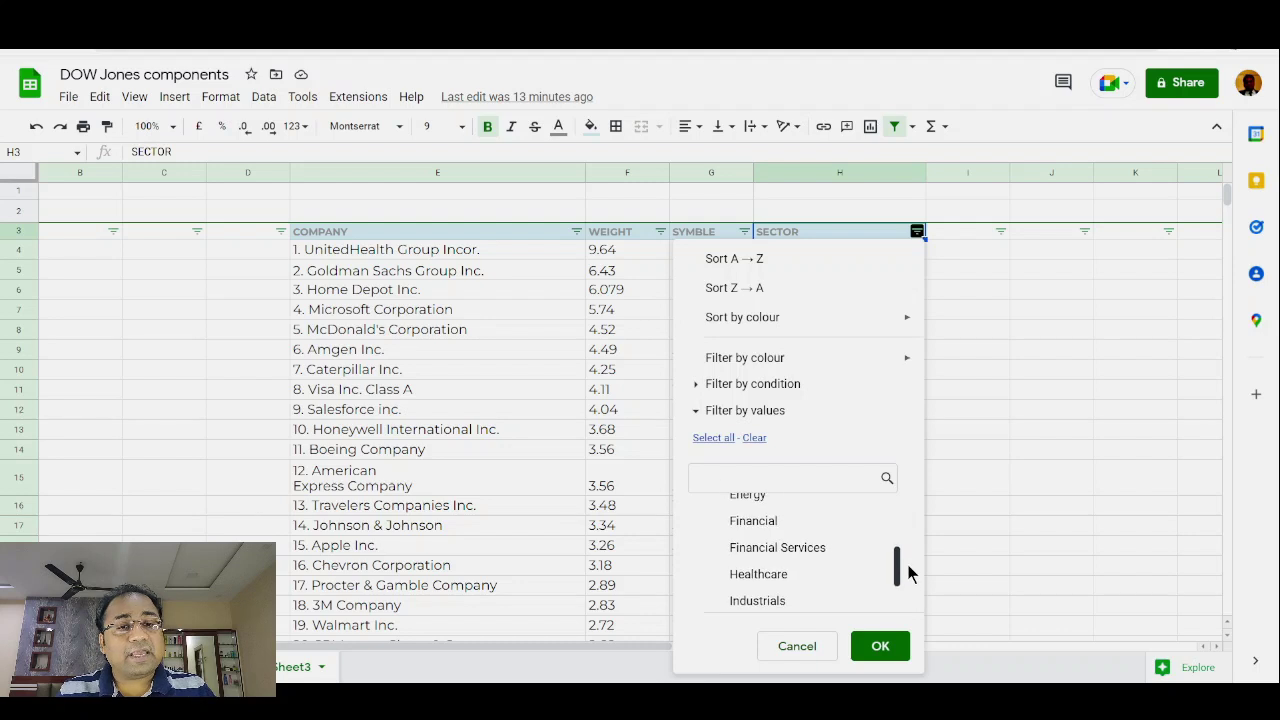
left_click(790, 522)
left_click(784, 556)
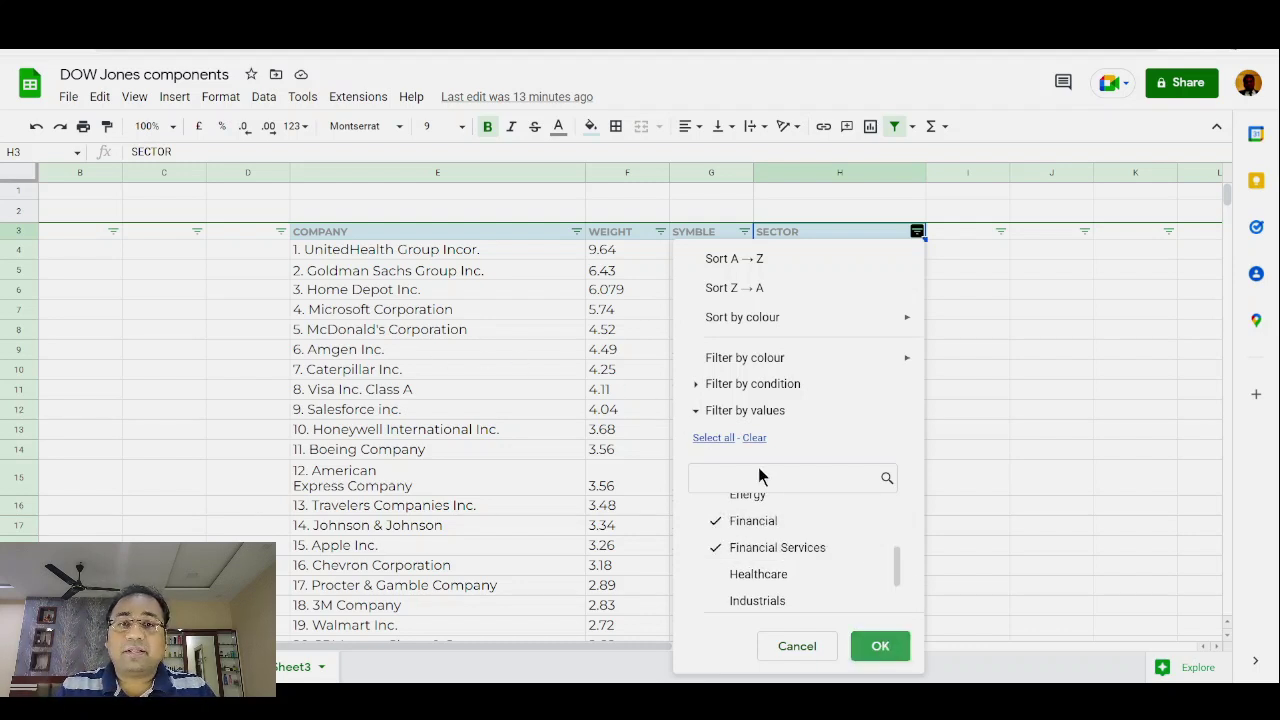
left_click(858, 640)
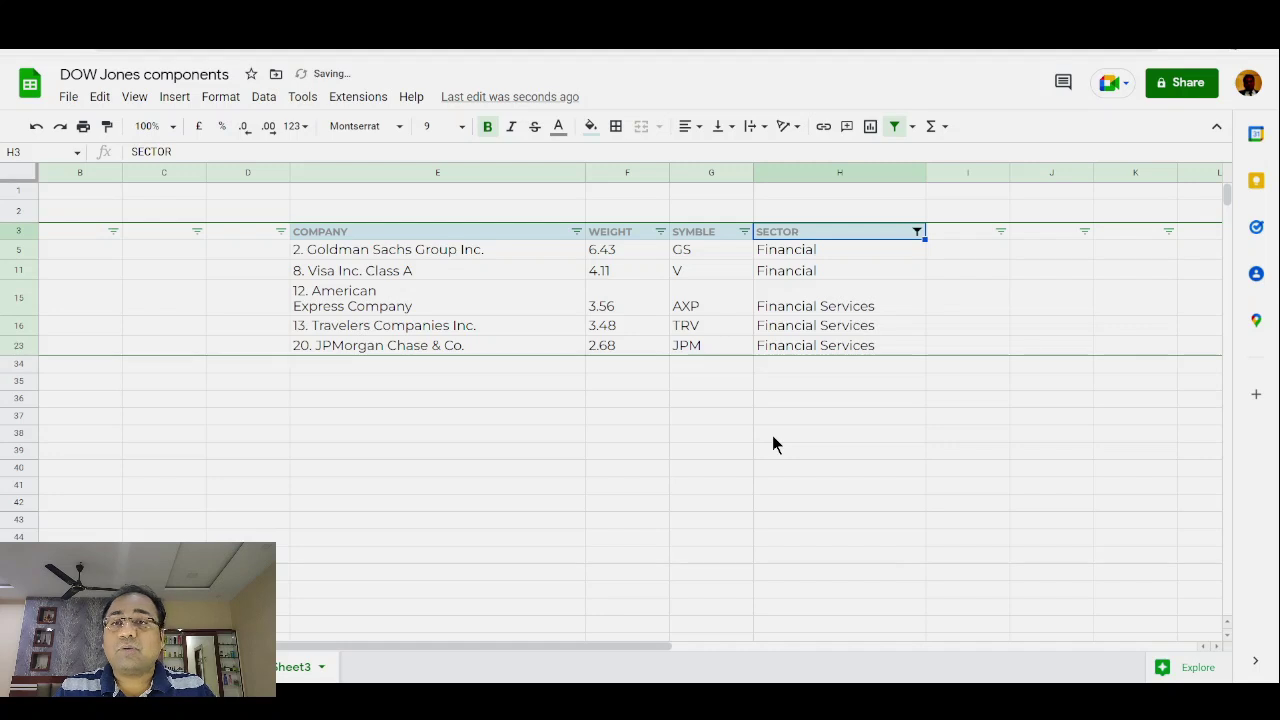
Step: Select the Weight values of the filtered financial companies to read their sum
key("Down")
key("ctrl+shift+Down")
key("Left")
key("Left")
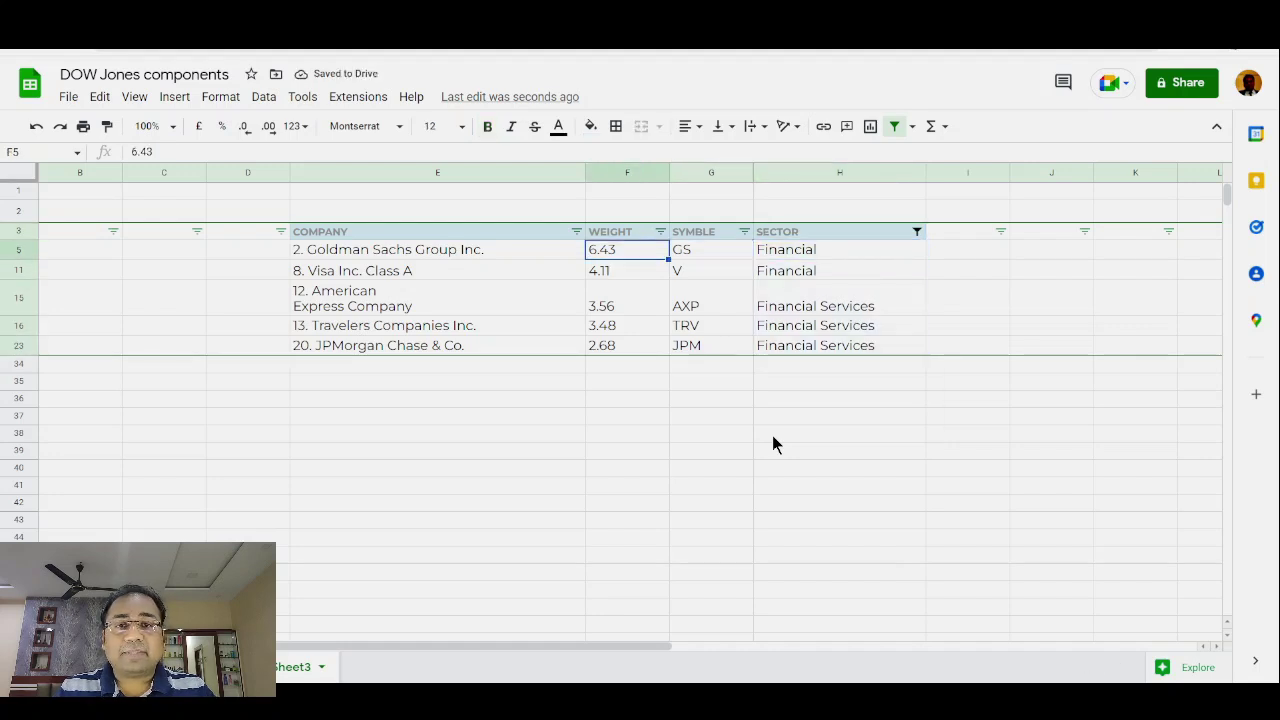
key("ctrl+shift+Down")
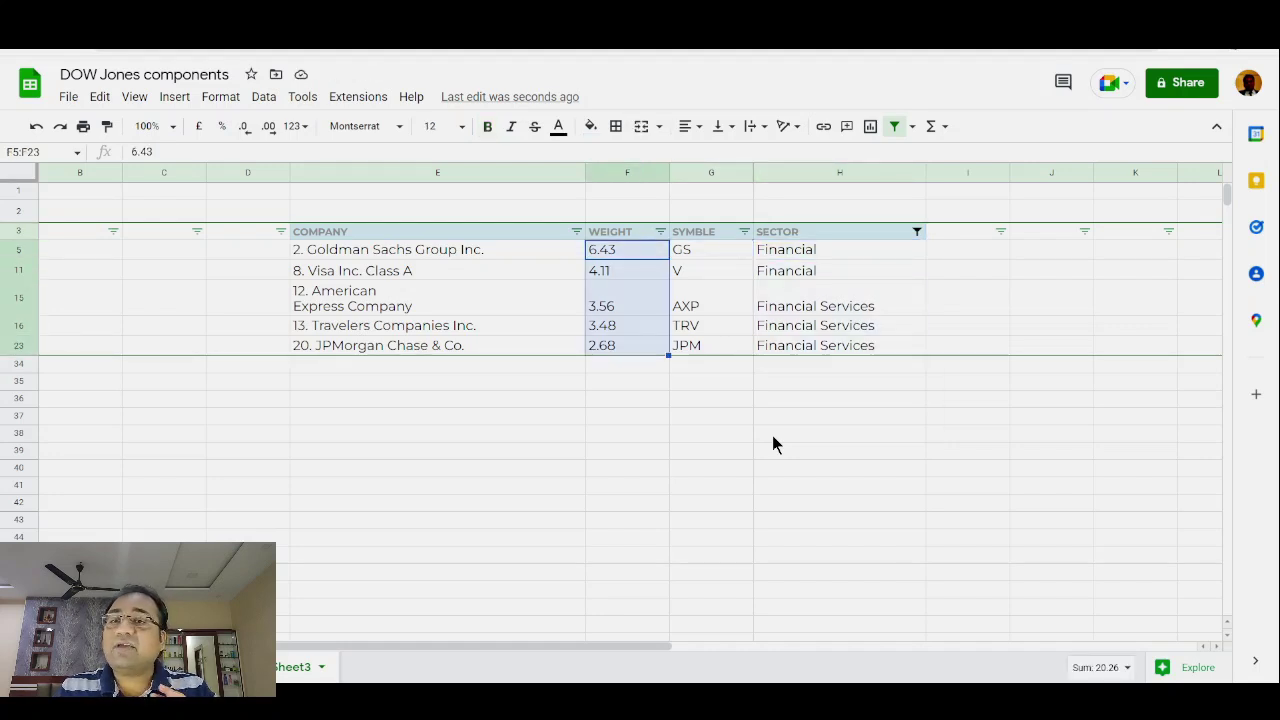
key("Up")
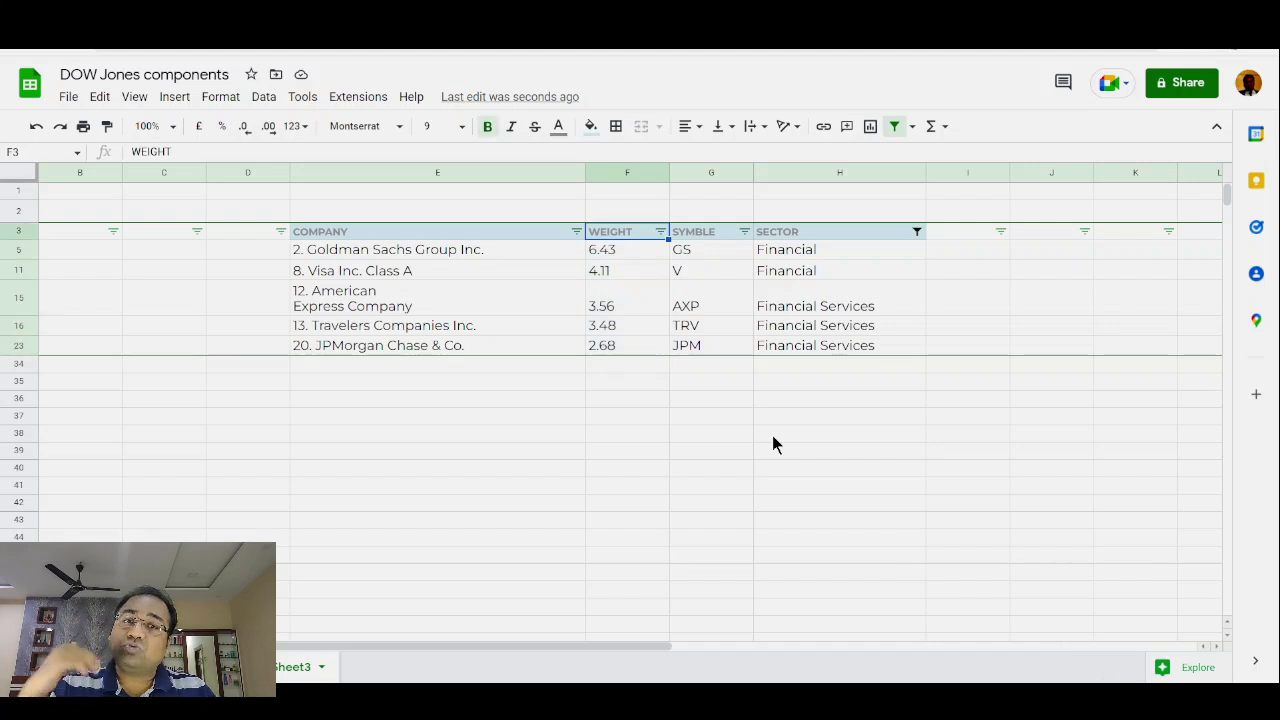
key("Right")
key("Right")
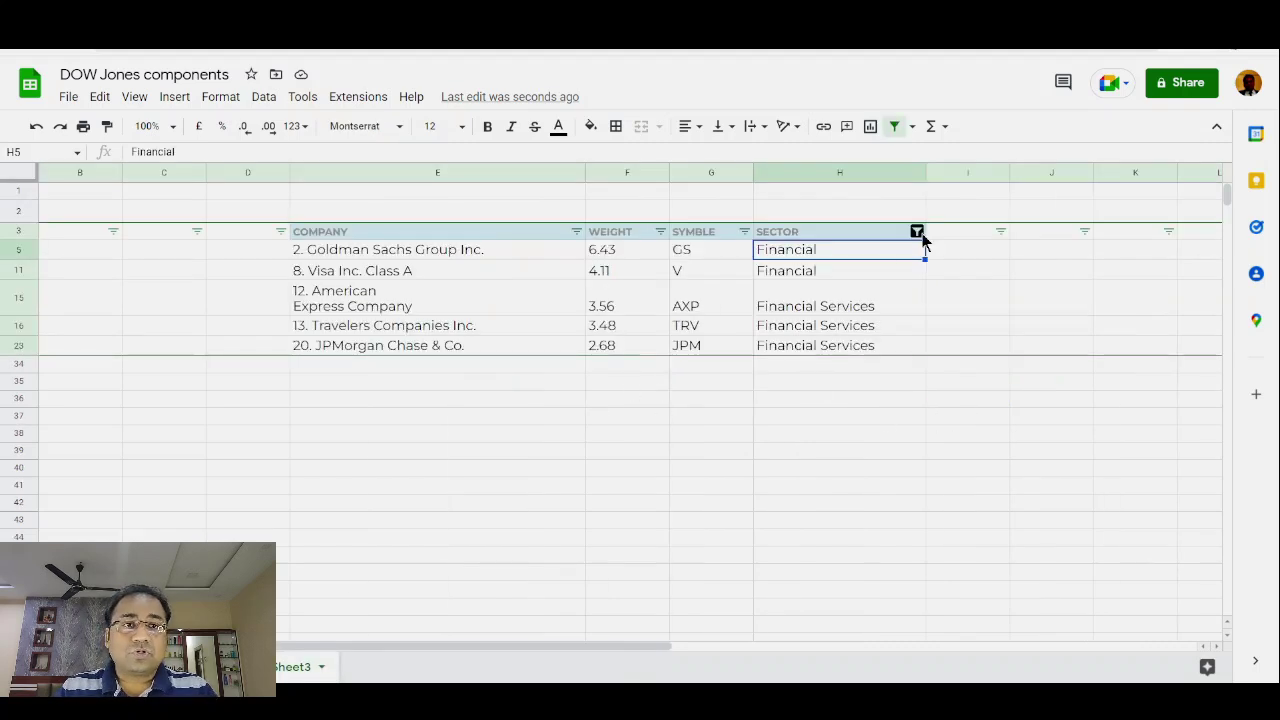
Step: Change the Sector column filter to show only the Technology companies
left_click(918, 232)
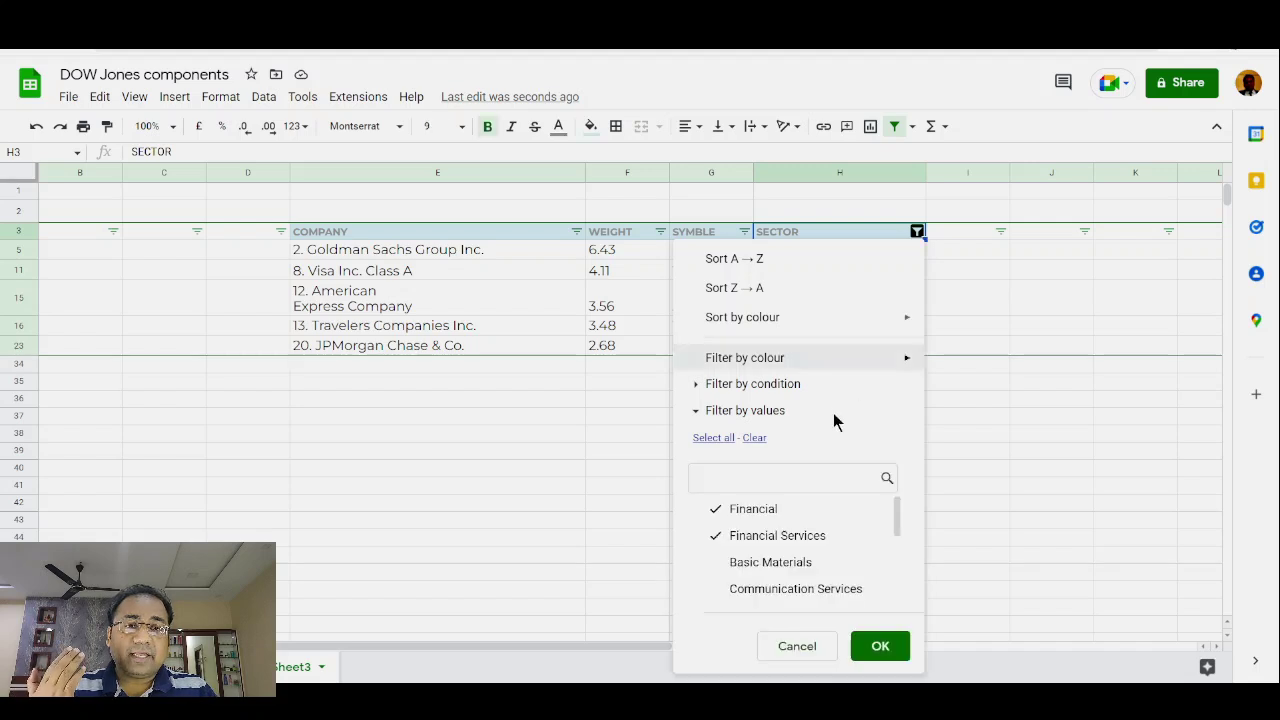
left_click(755, 515)
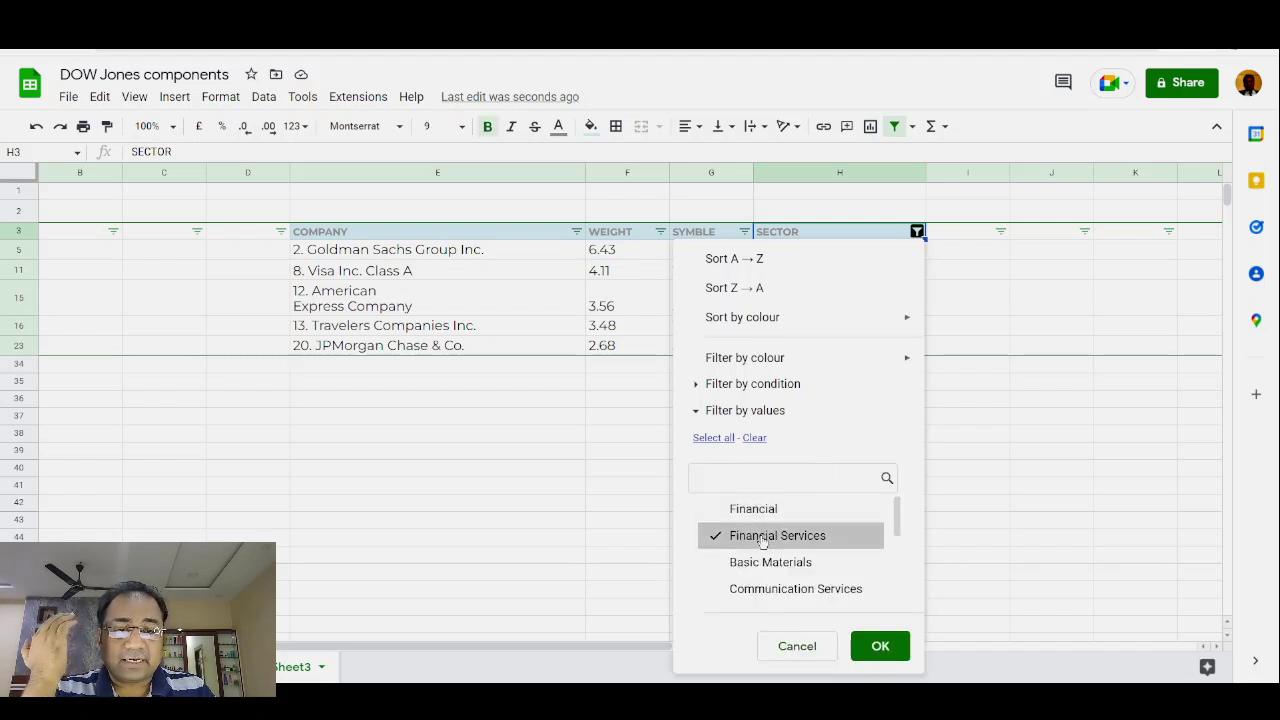
left_click(762, 537)
left_click_drag(897, 525, 902, 612)
left_click(810, 595)
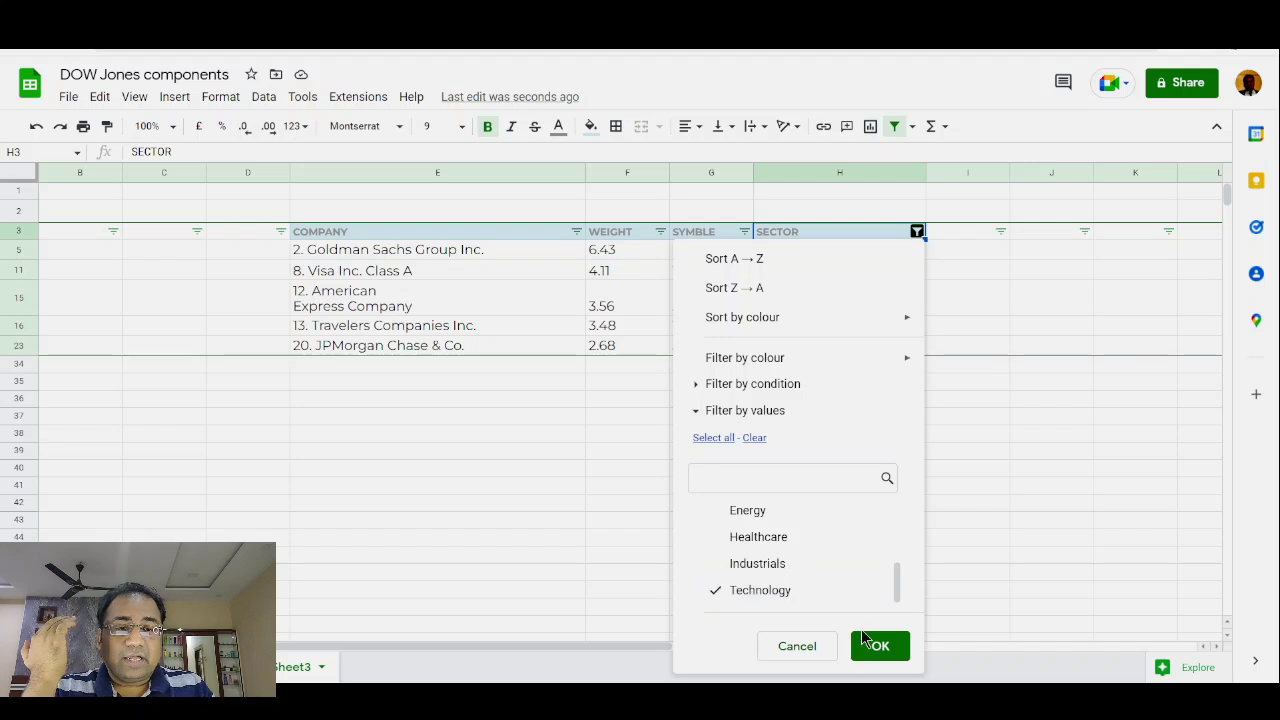
left_click(878, 645)
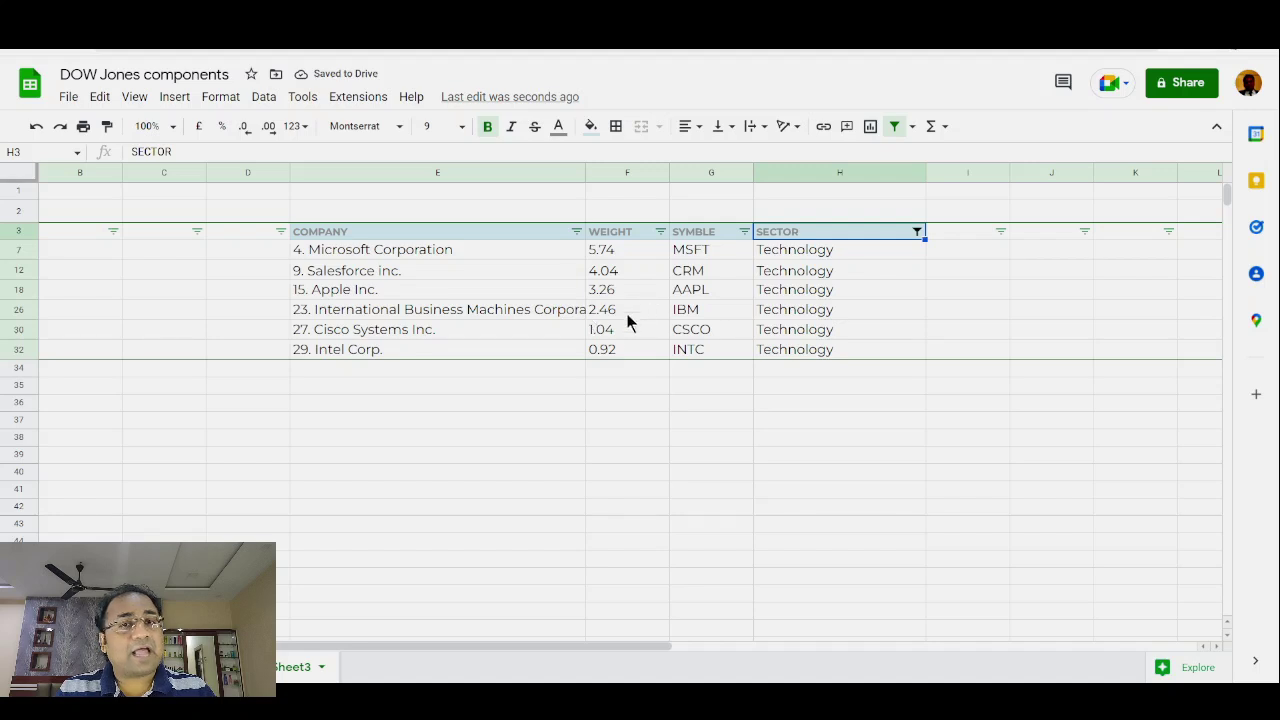
Step: Select the Weight values of the filtered technology companies to read their sum
left_click(623, 247)
key("ctrl+shift+Down")
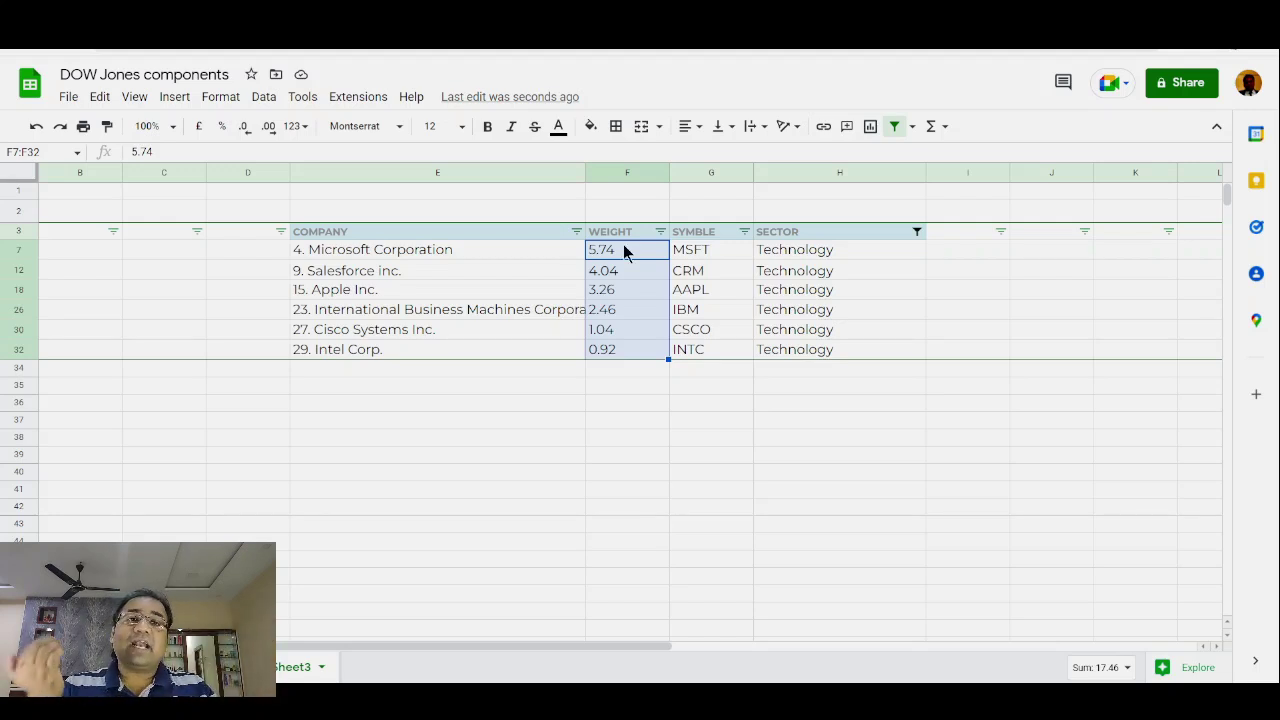
key("Up")
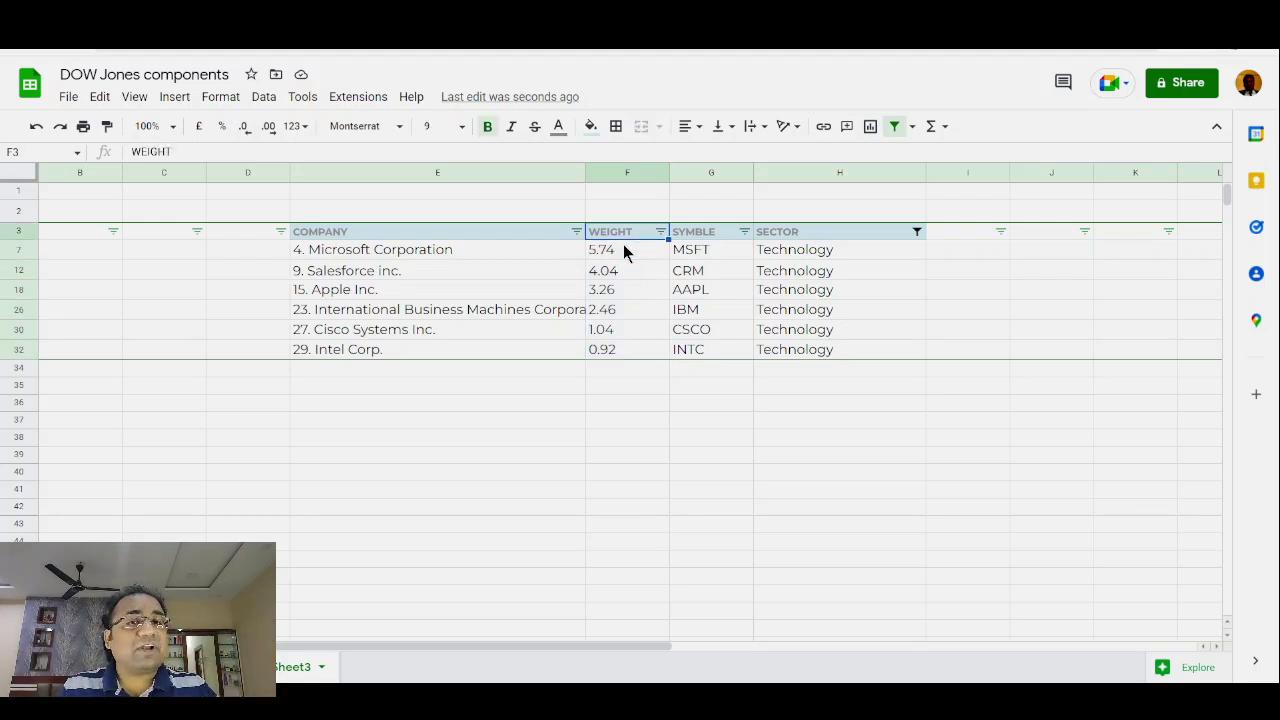
Step: Reset the Sector column filter to include all values so every company is listed again
left_click(918, 233)
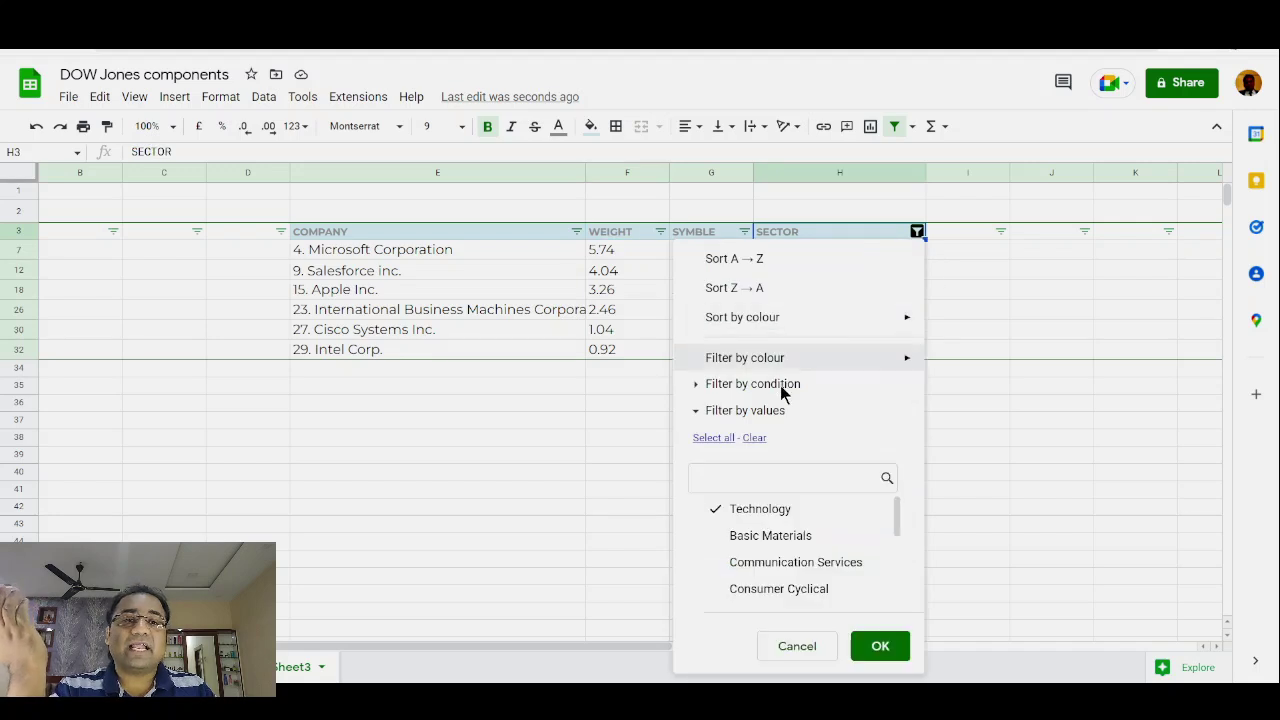
left_click(713, 437)
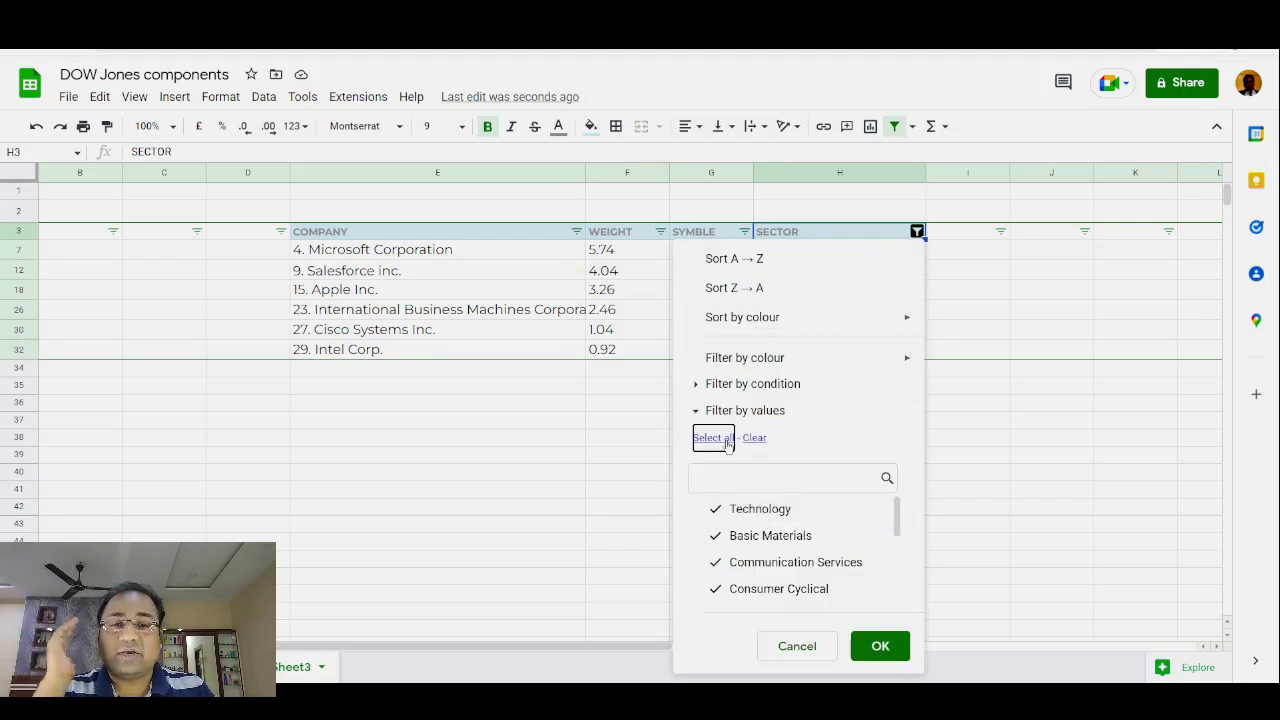
left_click(885, 645)
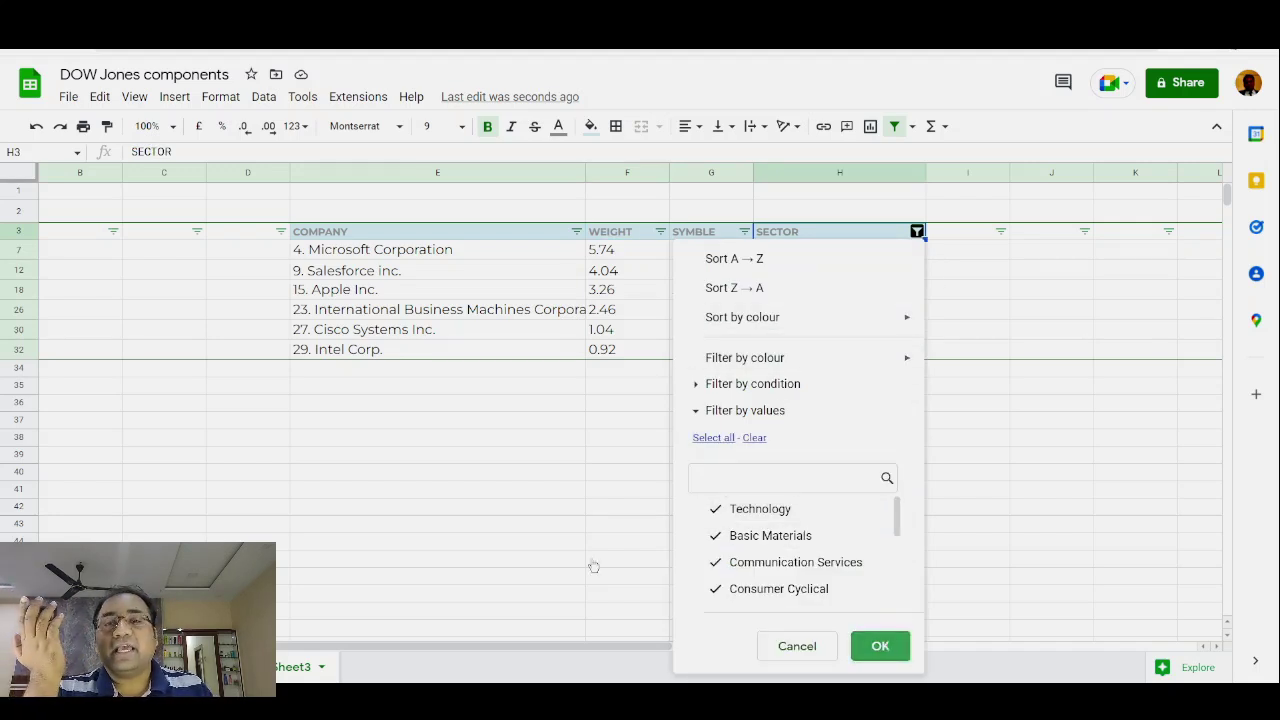
Step: Examine the full company list from Salesforce down to Walgreens Boots Alliance, ending on Intel Corp
left_click(531, 414)
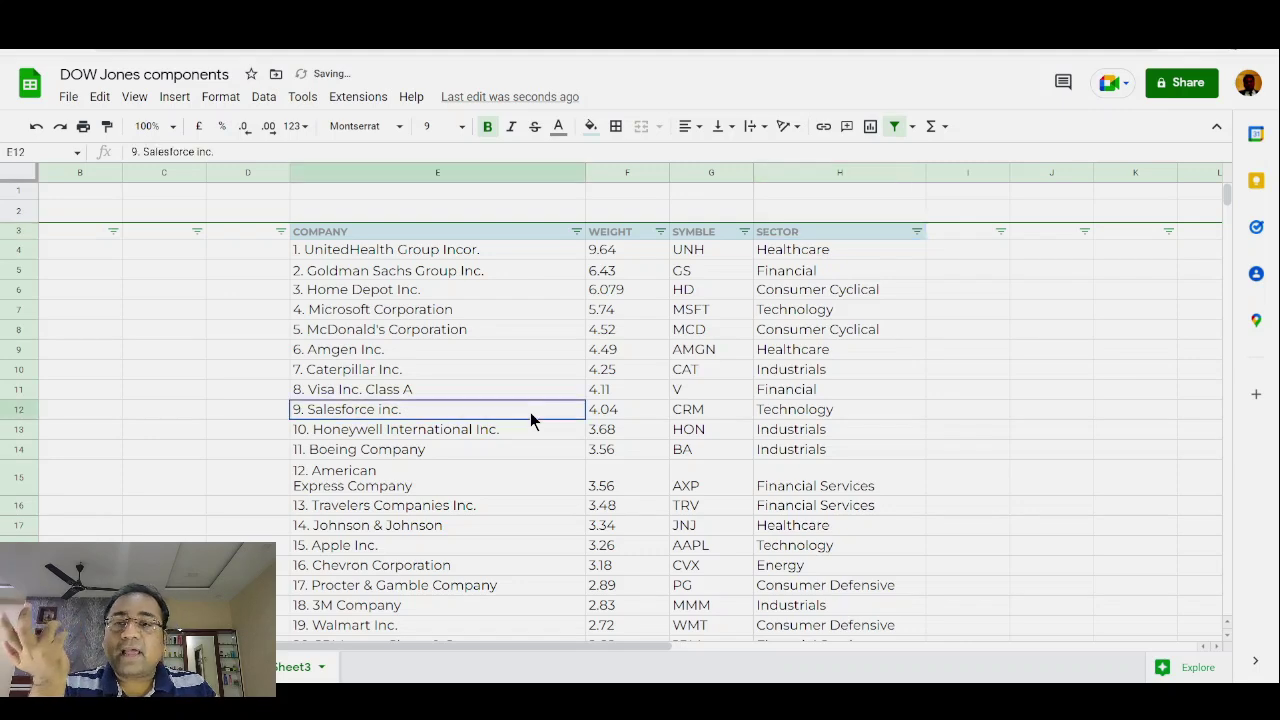
key("Down")
key("Down")
key("Down")
key("Down")
key("Down")
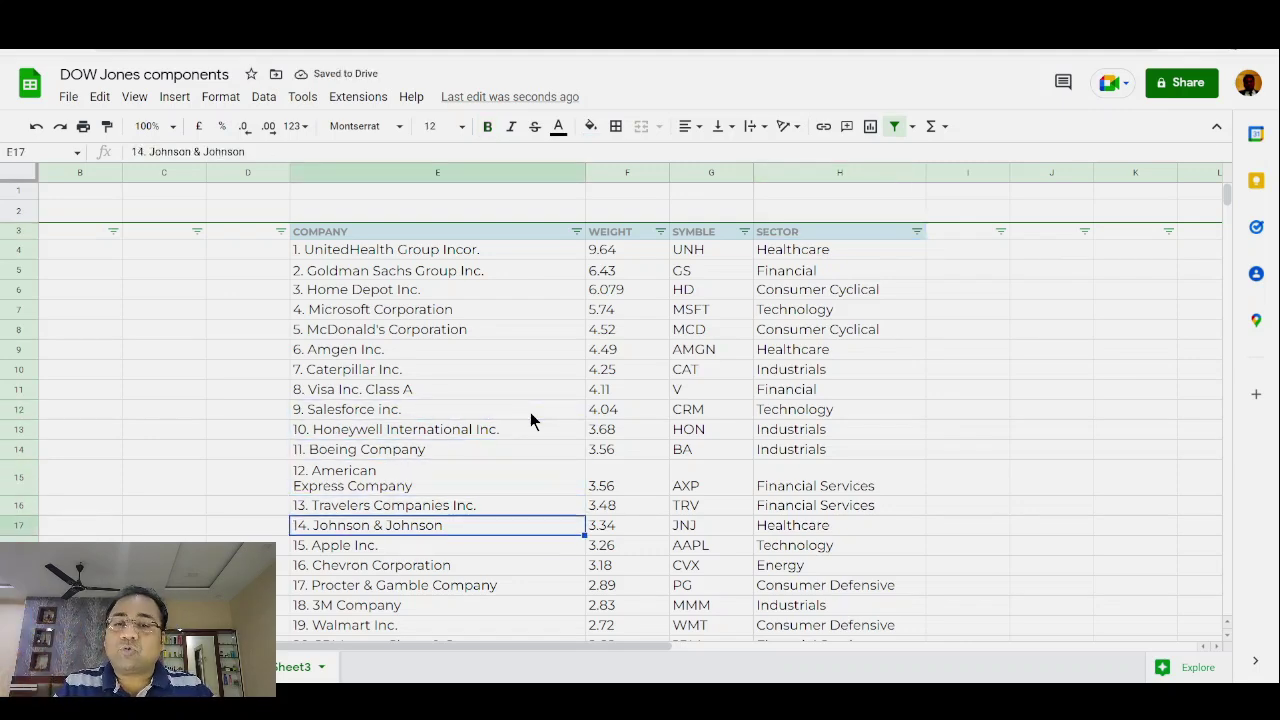
key("Down")
key("Down")
key("Down")
key("Down")
key("Down")
key("Down")
key("Down")
key("Down")
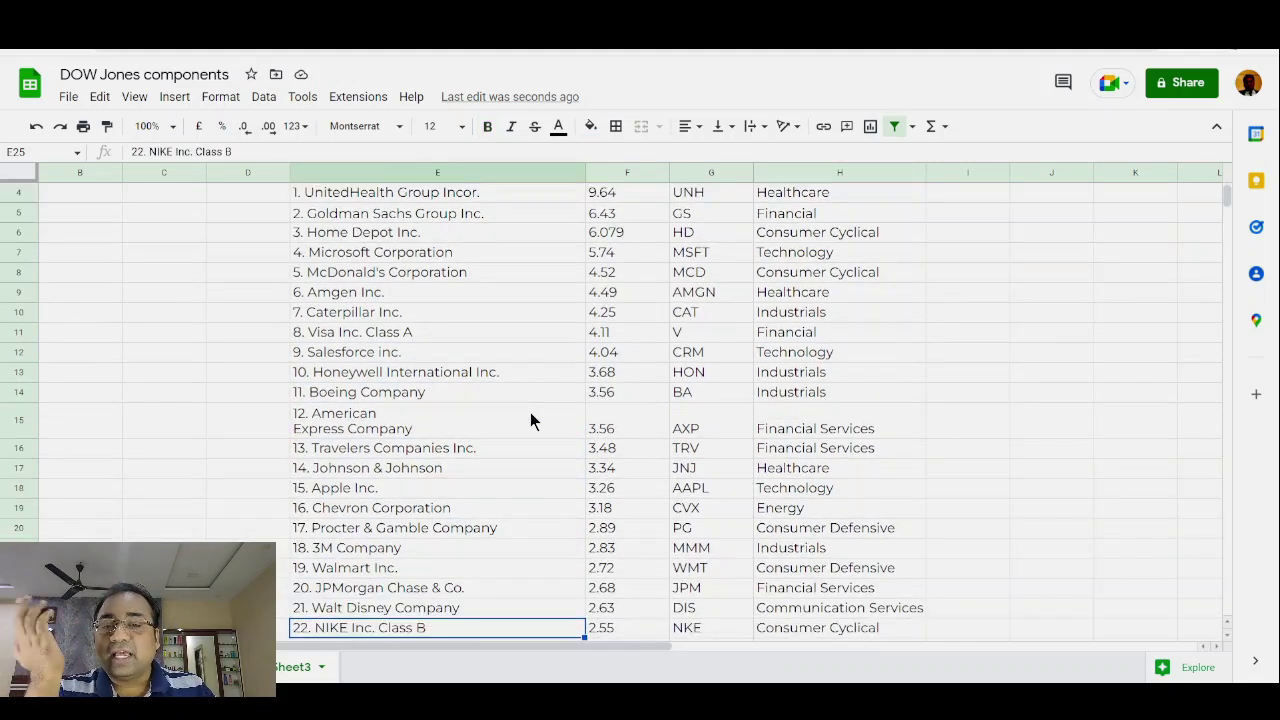
key("Down")
key("Down")
key("Down")
key("Down")
key("Down")
key("Down")
key("Down")
key("Down")
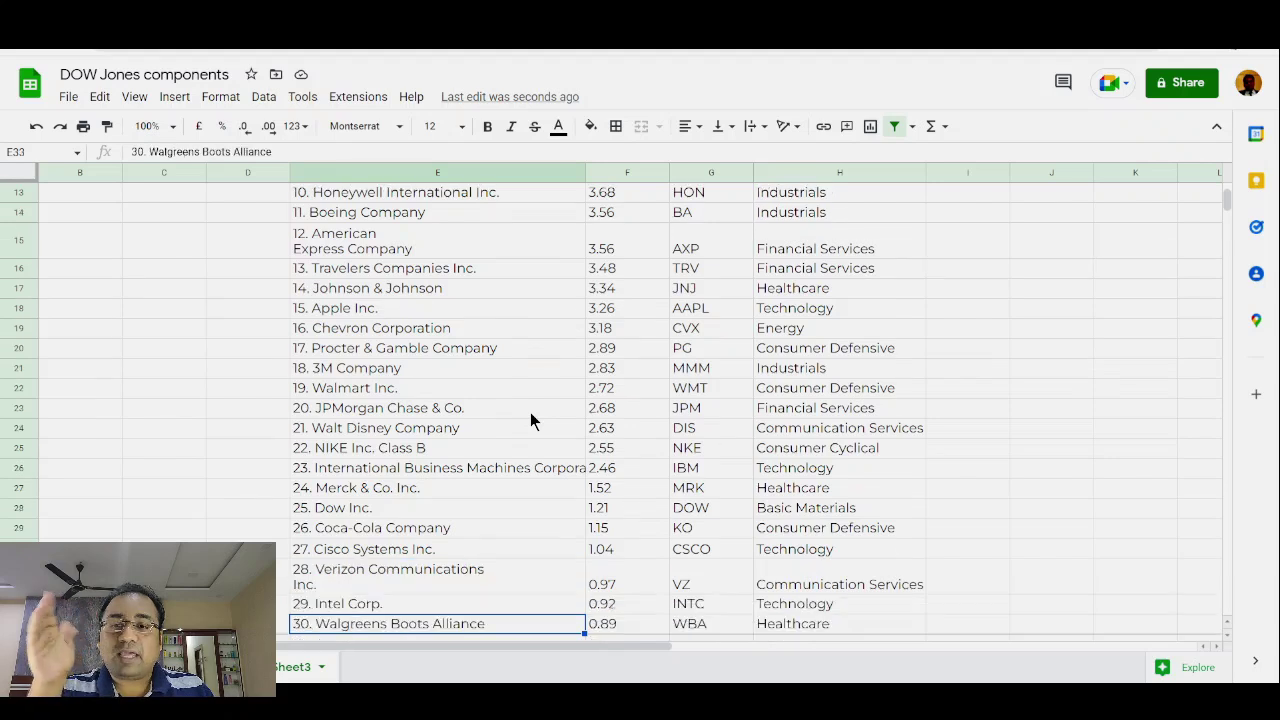
key("Down")
key("Up")
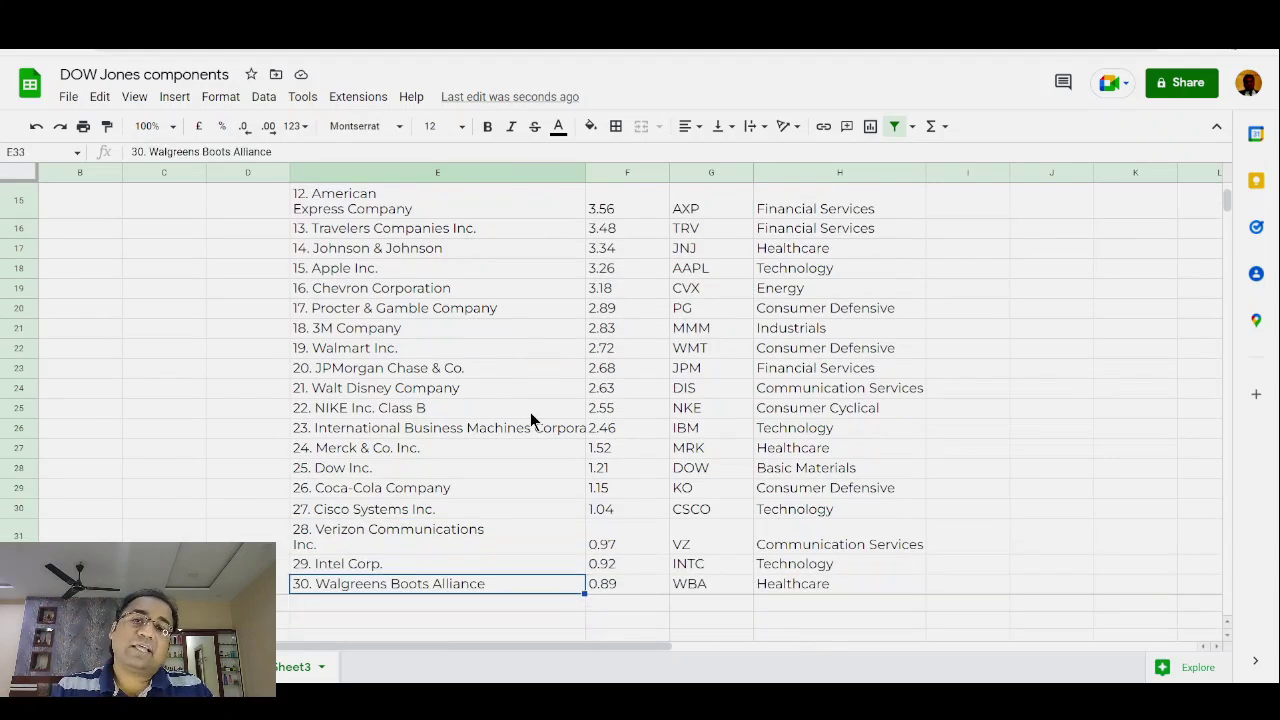
key("Up")
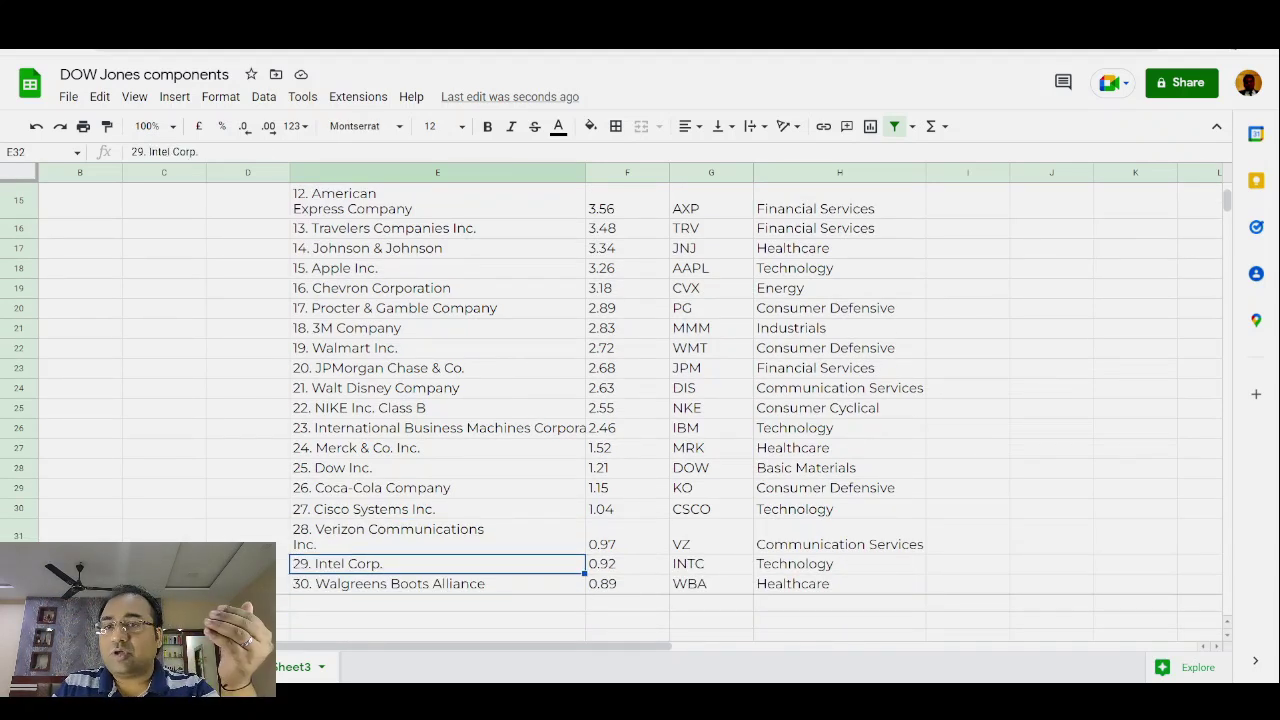